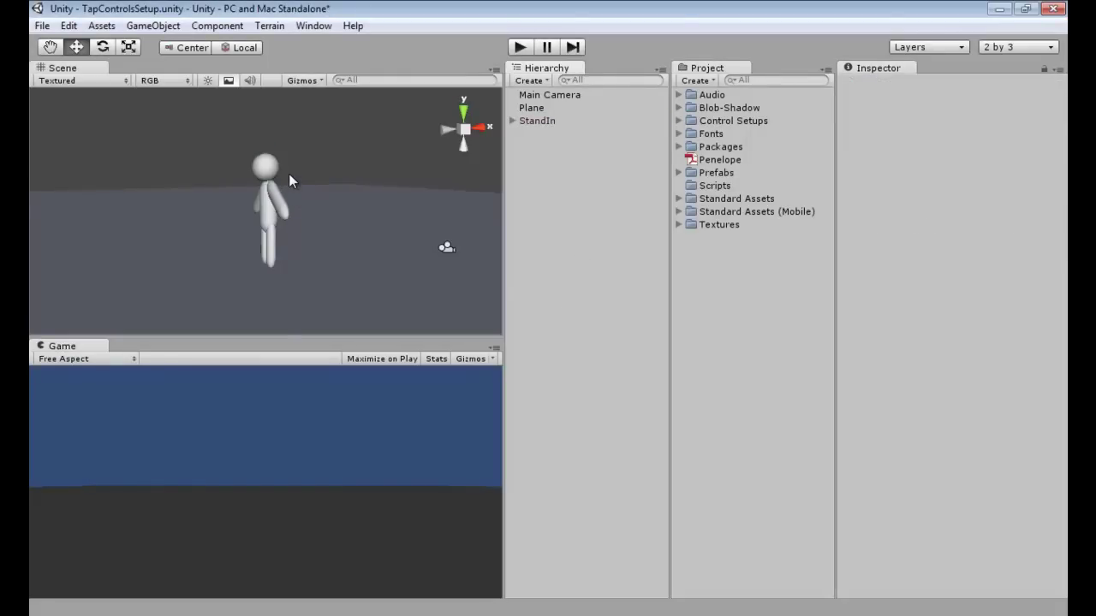
# Step: Orbit around the StandIn character and inspect its torso capsule and head sphere
pyautogui.keyDown('alt'); pyautogui.moveTo(292, 177); pyautogui.dragTo(280, 182); pyautogui.keyUp('alt')
pyautogui.scroll(5, 261, 192)
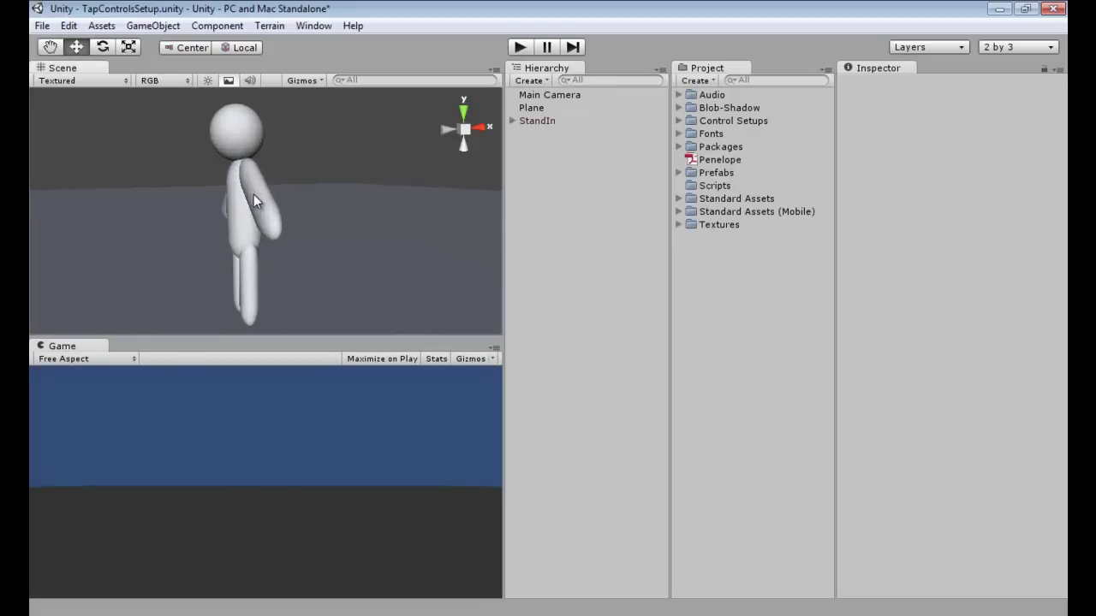
pyautogui.keyDown('alt'); pyautogui.moveTo(231, 218); pyautogui.dragTo(314, 216); pyautogui.keyUp('alt')
pyautogui.scroll(-2, 314, 210)
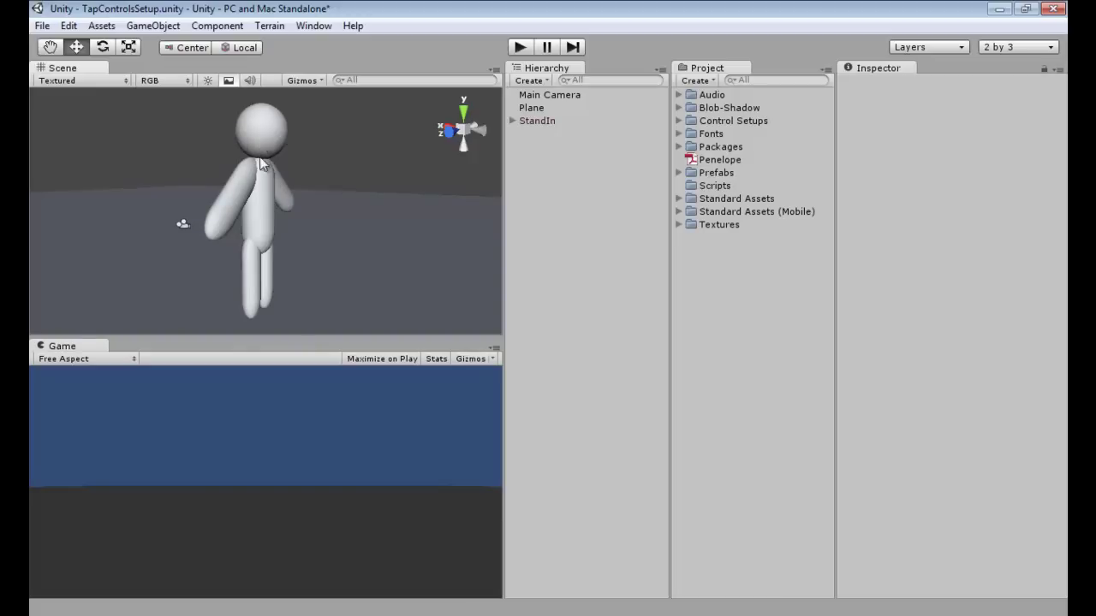
pyautogui.click(251, 227)
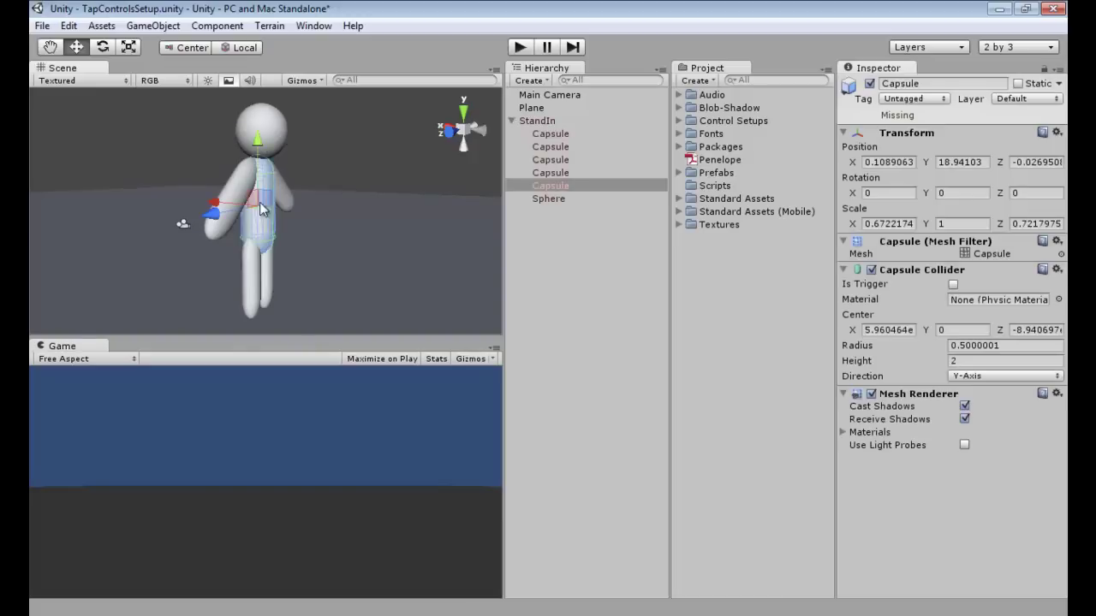
pyautogui.click(558, 258)
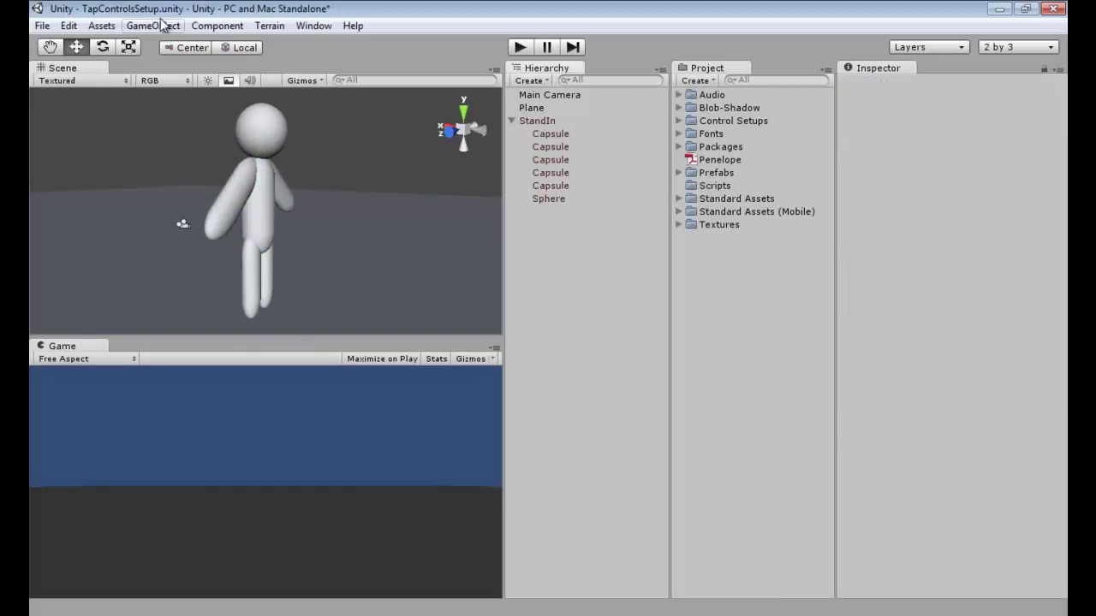
pyautogui.click(249, 130)
pyautogui.click(385, 173)
pyautogui.click(540, 121)
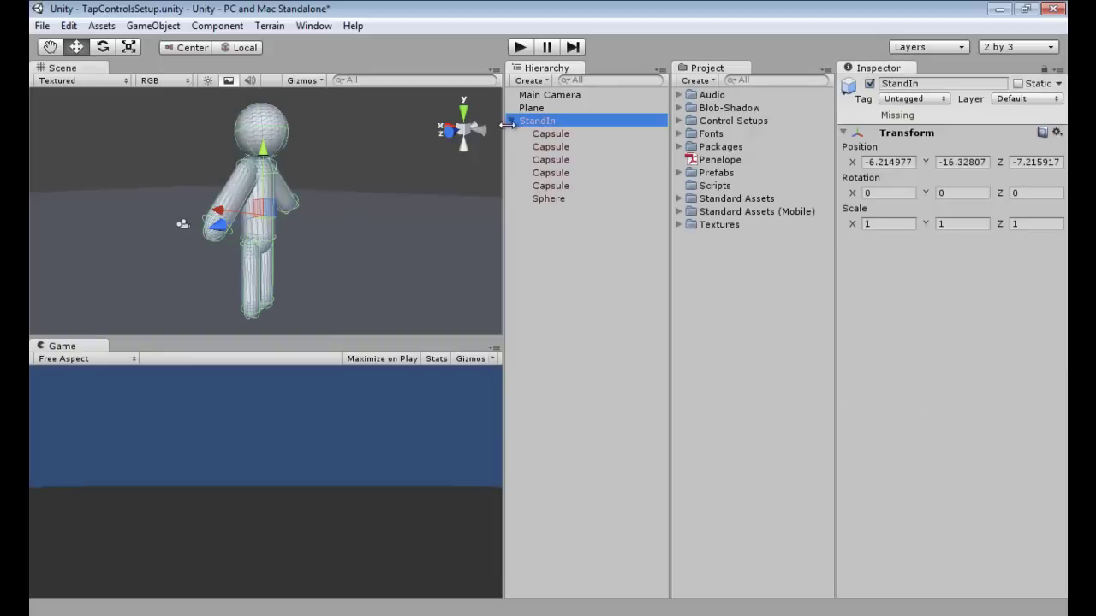
pyautogui.click(513, 121)
# Step: Make StandIn a prefab in the Prefabs folder and delete it from the Hierarchy
pyautogui.moveTo(559, 198); pyautogui.dragTo(716, 176)
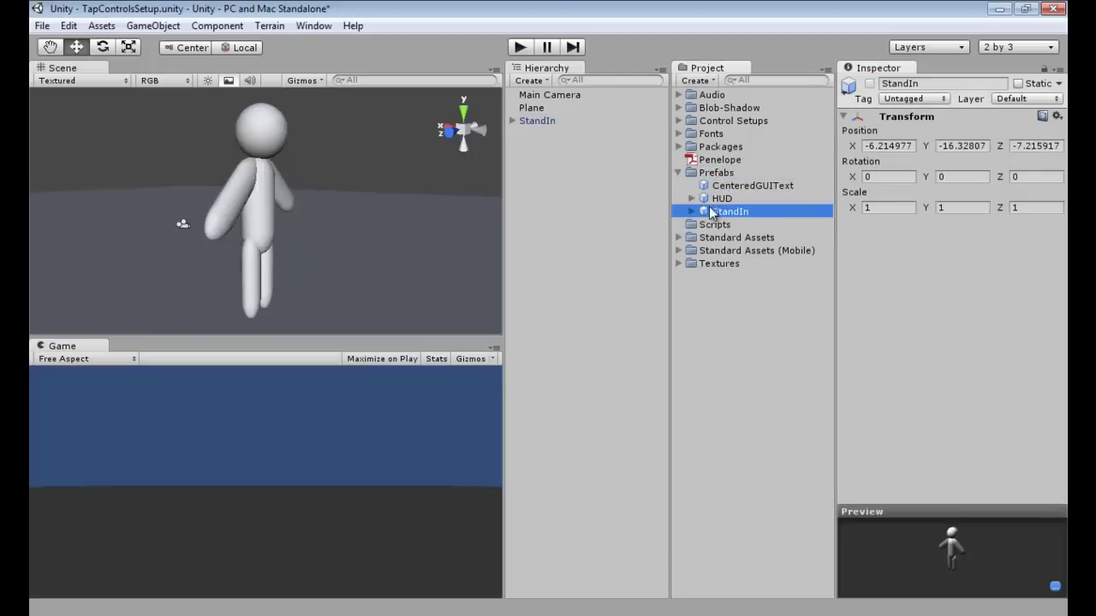
pyautogui.click(541, 122)
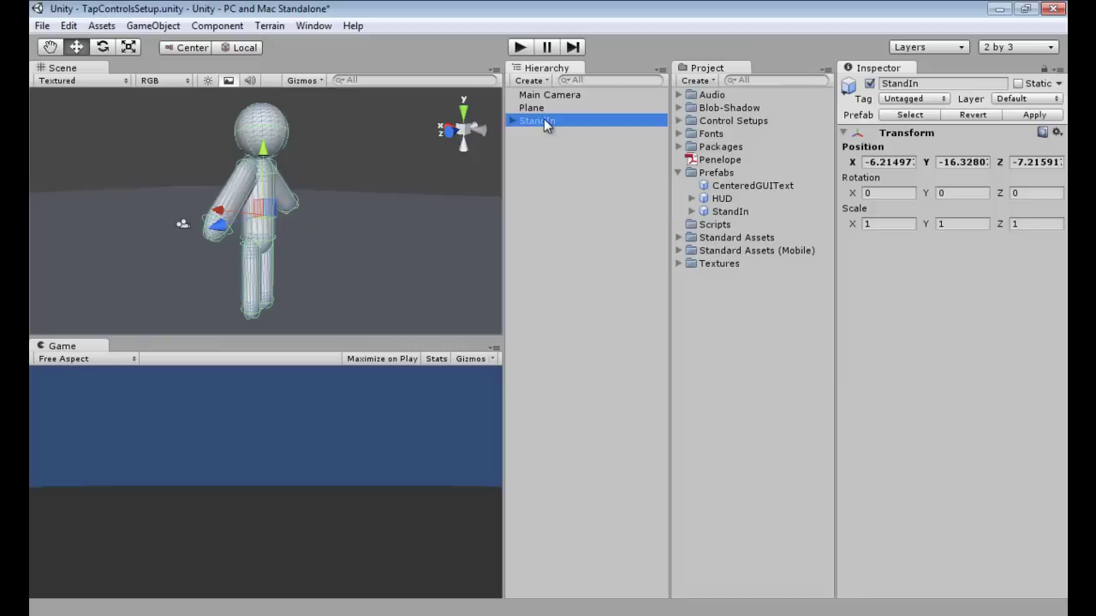
pyautogui.press('Delete')
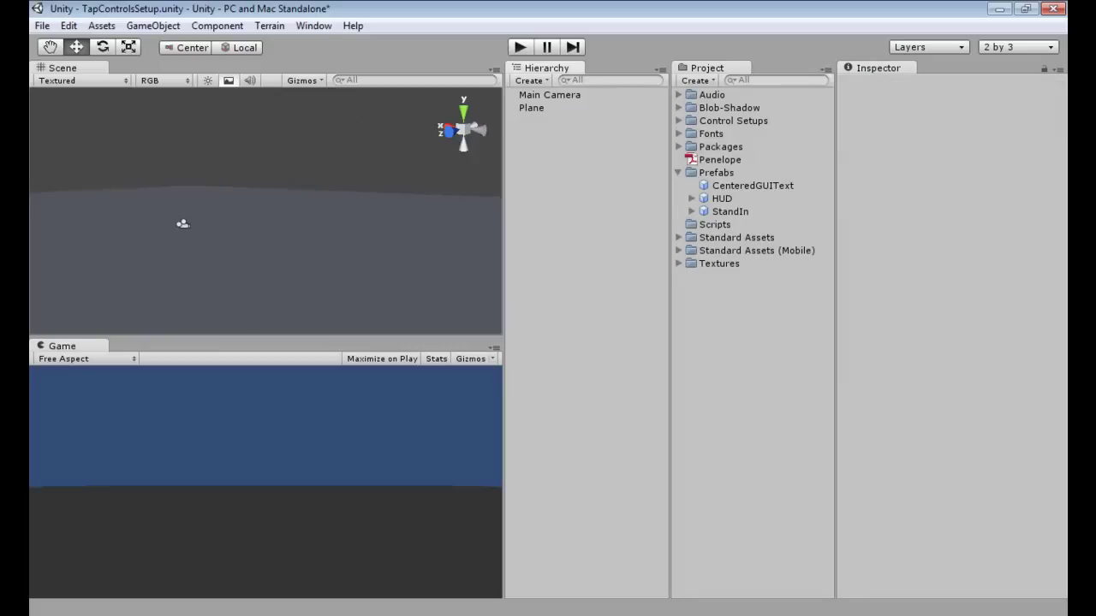
# Step: Save TapControlsSetup.unity and load CameraRelativeSetup from the Control Setups folder
pyautogui.click(677, 173)
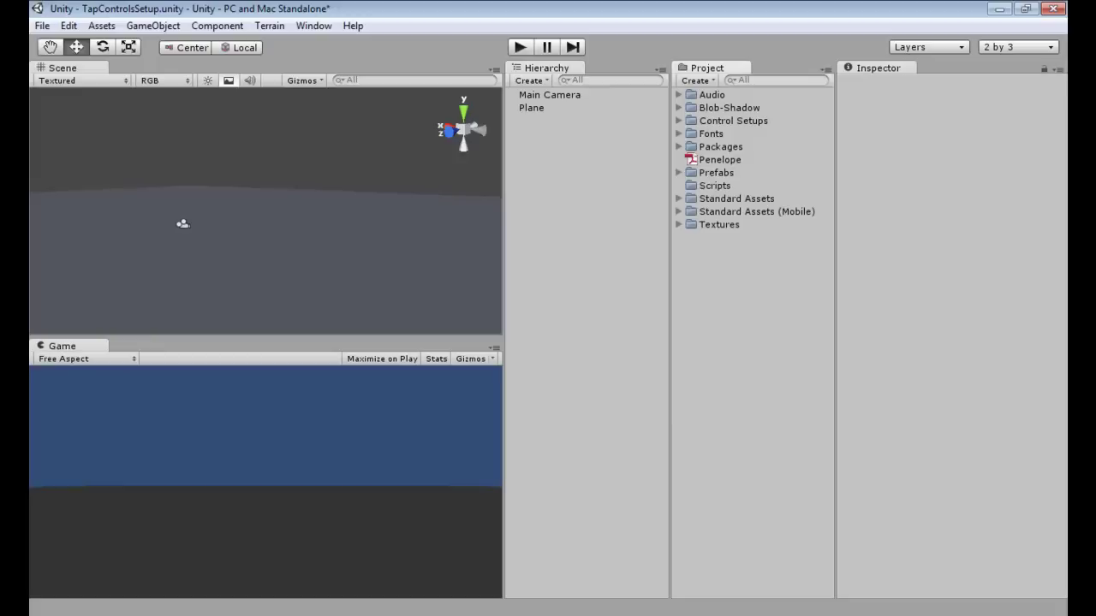
pyautogui.click(715, 121)
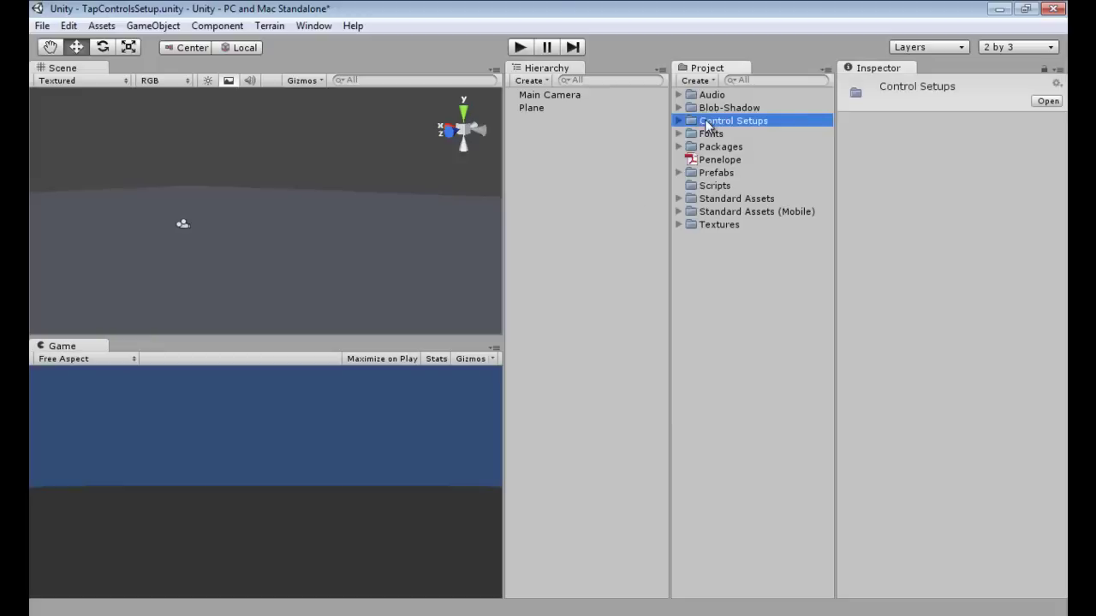
pyautogui.click(678, 121)
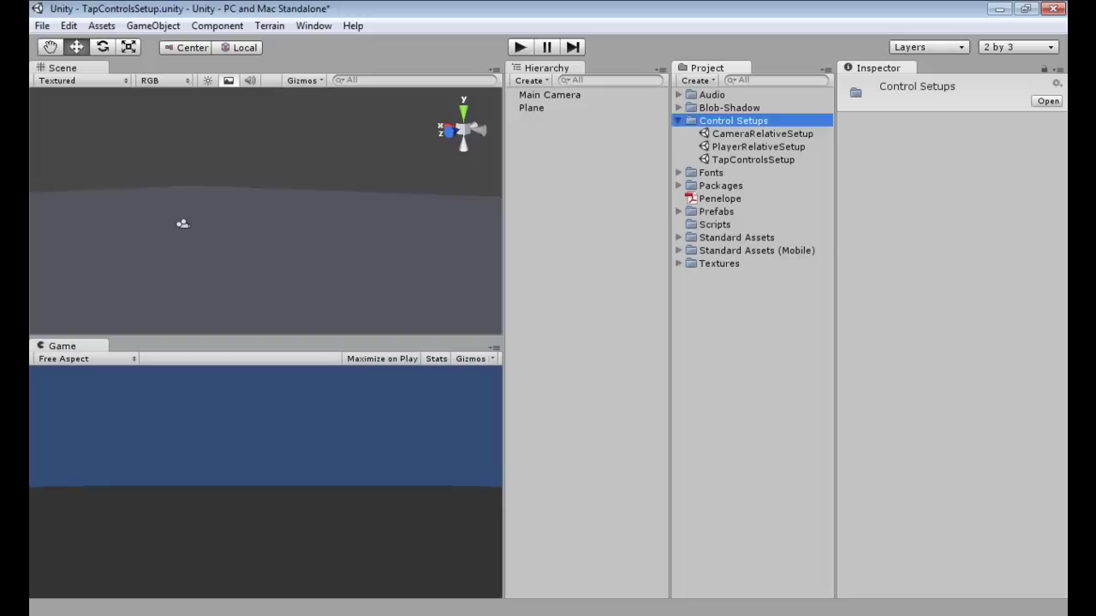
pyautogui.click(760, 135)
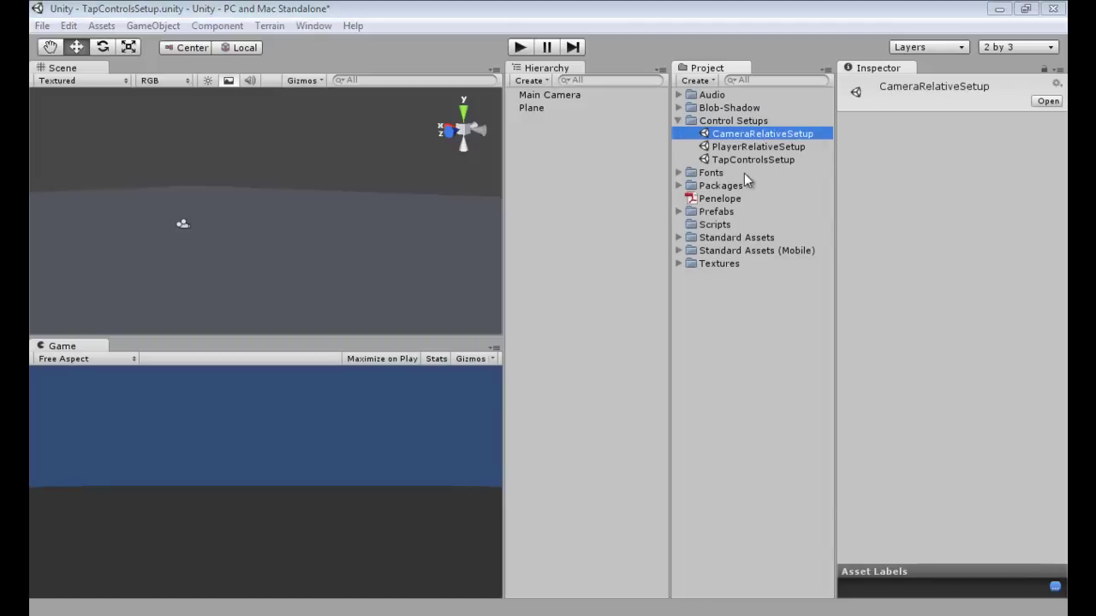
pyautogui.doubleClick(734, 136)
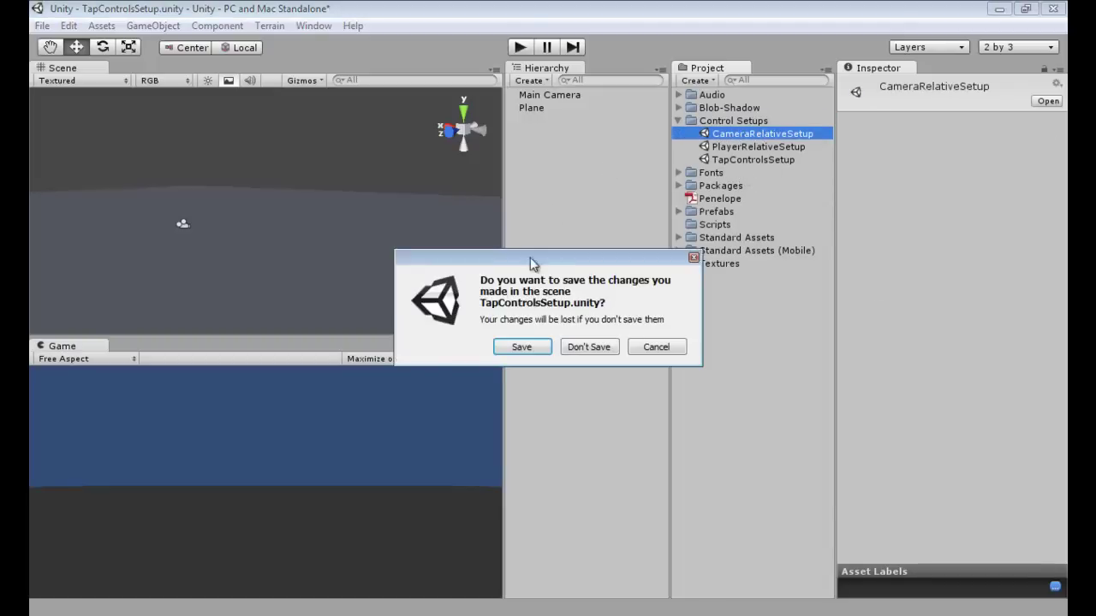
pyautogui.click(519, 352)
pyautogui.click(520, 350)
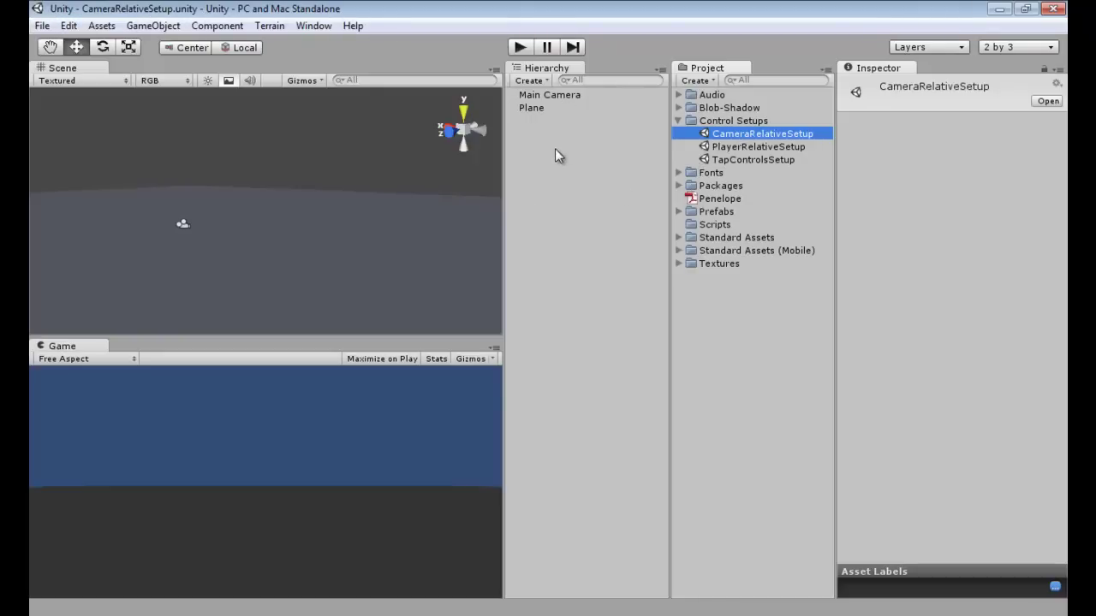
# Step: Inspect the Plane and Main Camera objects, then bring up the GameObject menu
pyautogui.click(545, 105)
pyautogui.click(546, 95)
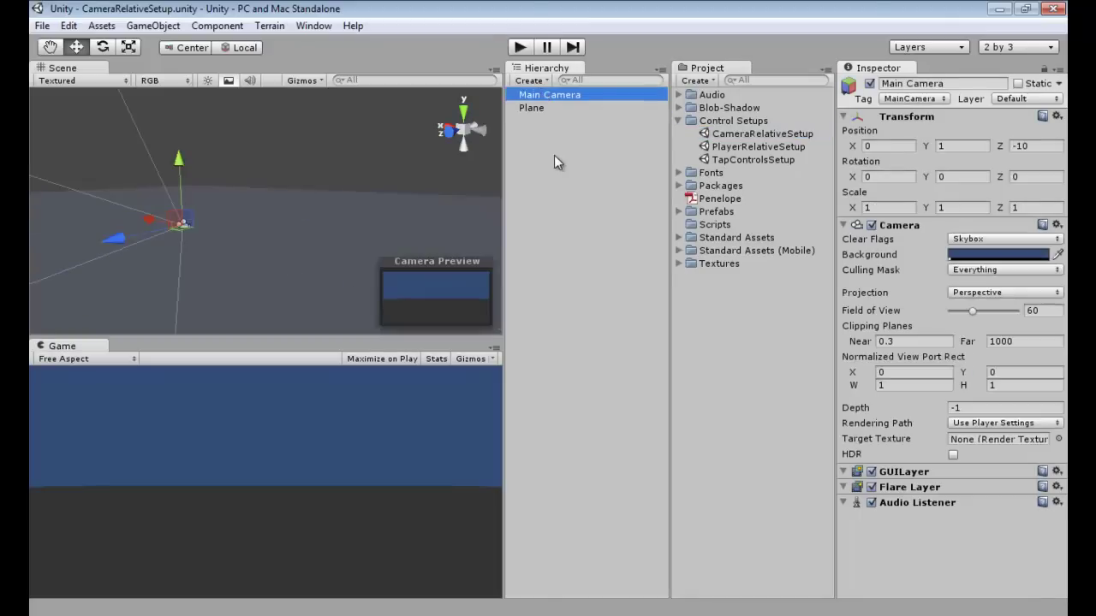
pyautogui.click(554, 165)
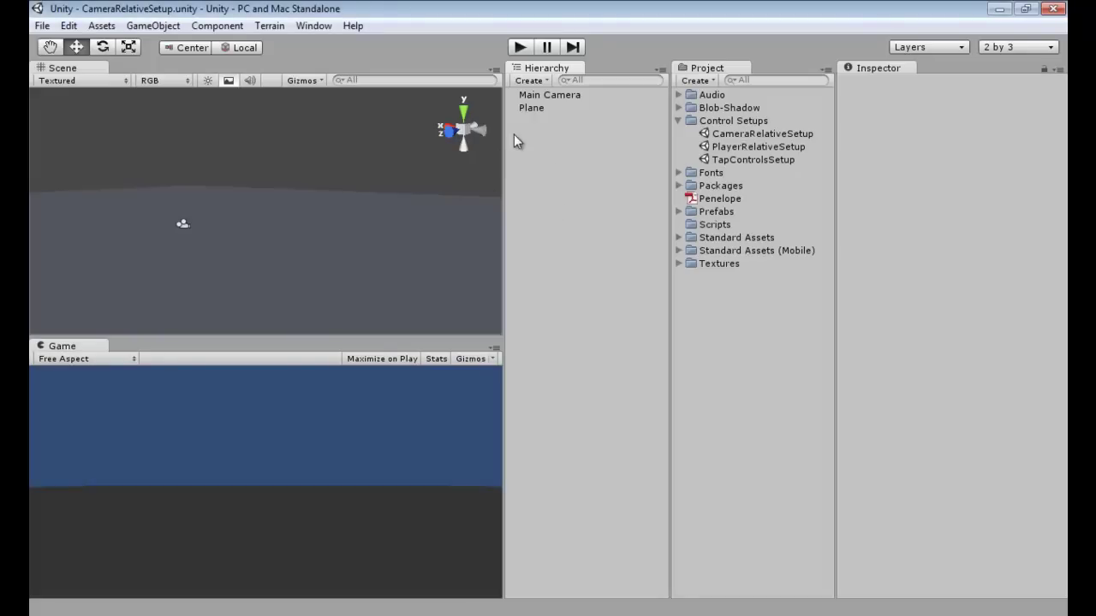
pyautogui.click(154, 26)
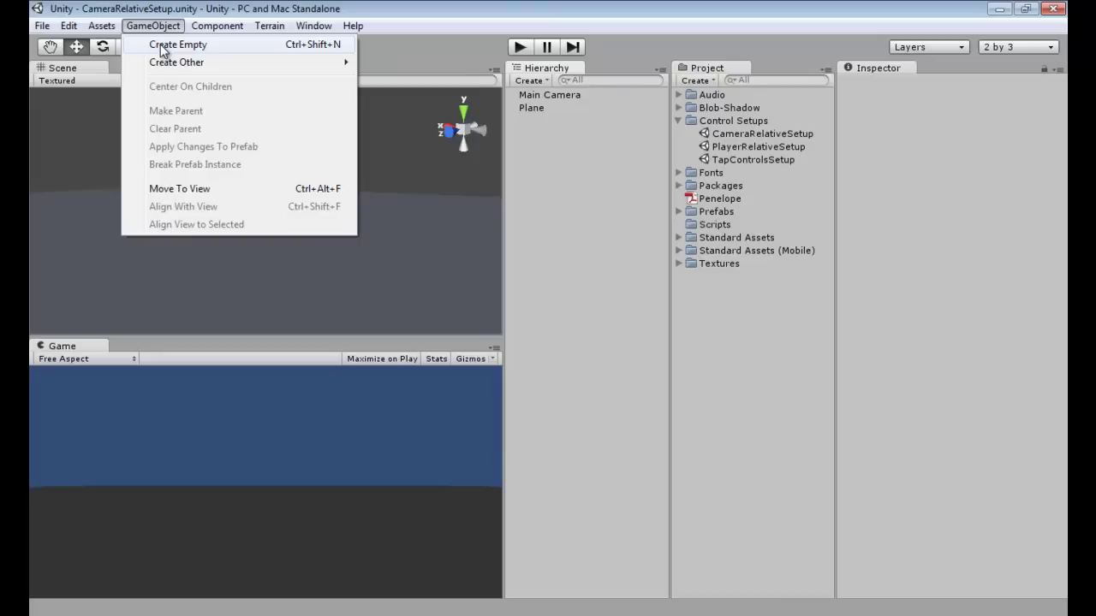
# Step: Create an empty GameObject and name it Controls
pyautogui.click(161, 47)
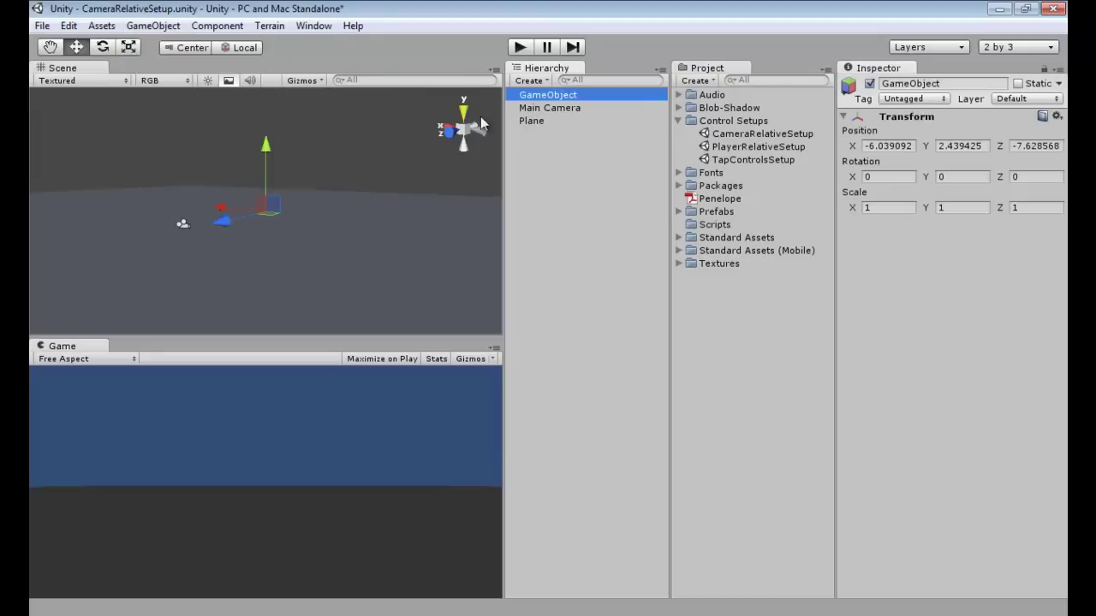
pyautogui.click(561, 100)
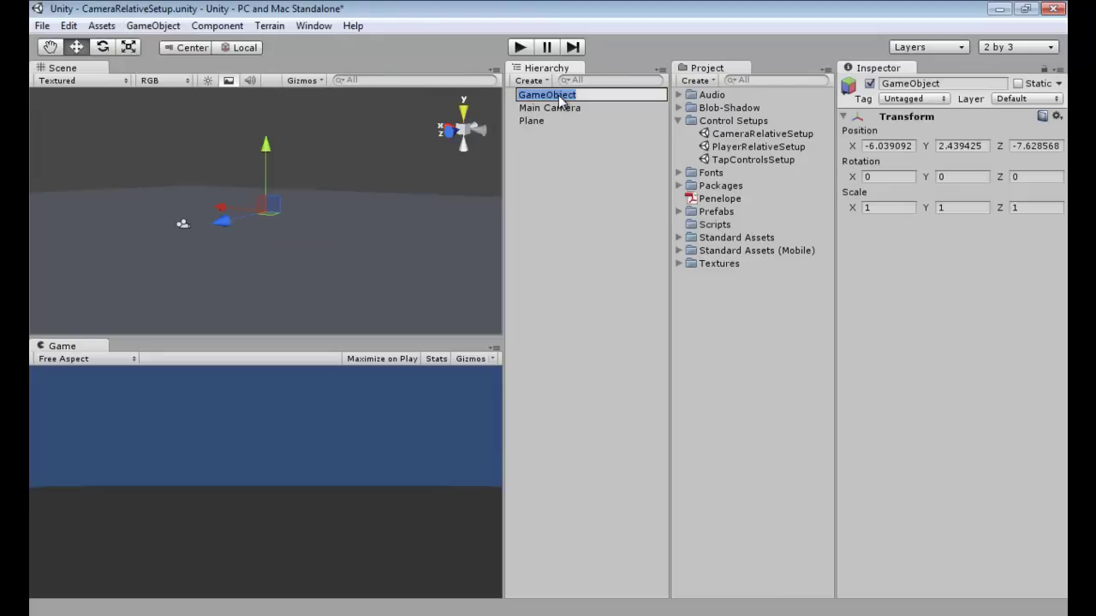
pyautogui.write('Controls')
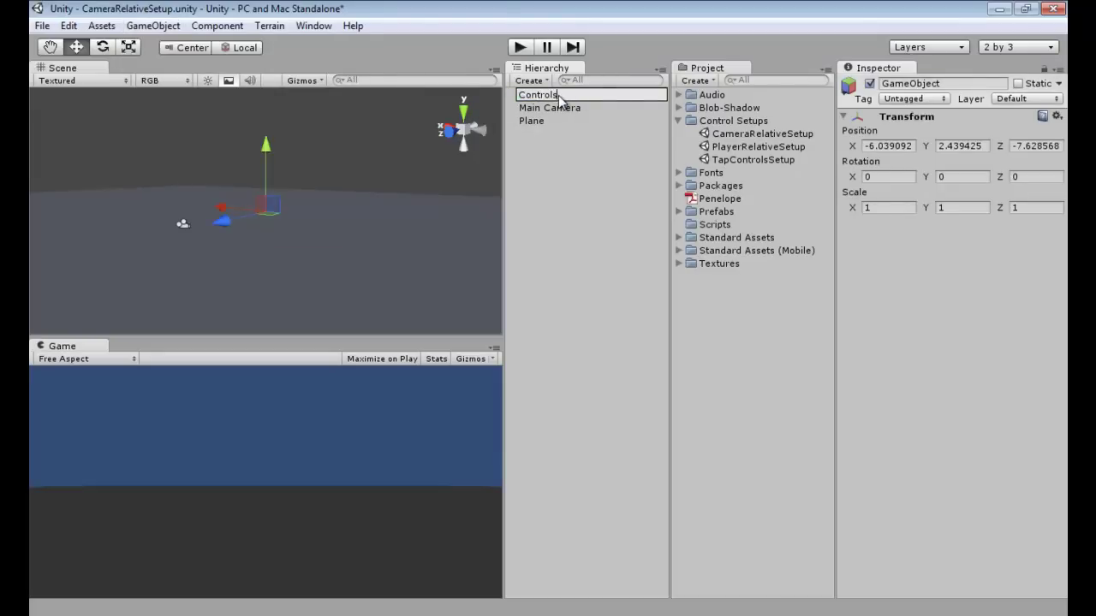
pyautogui.press('Return')
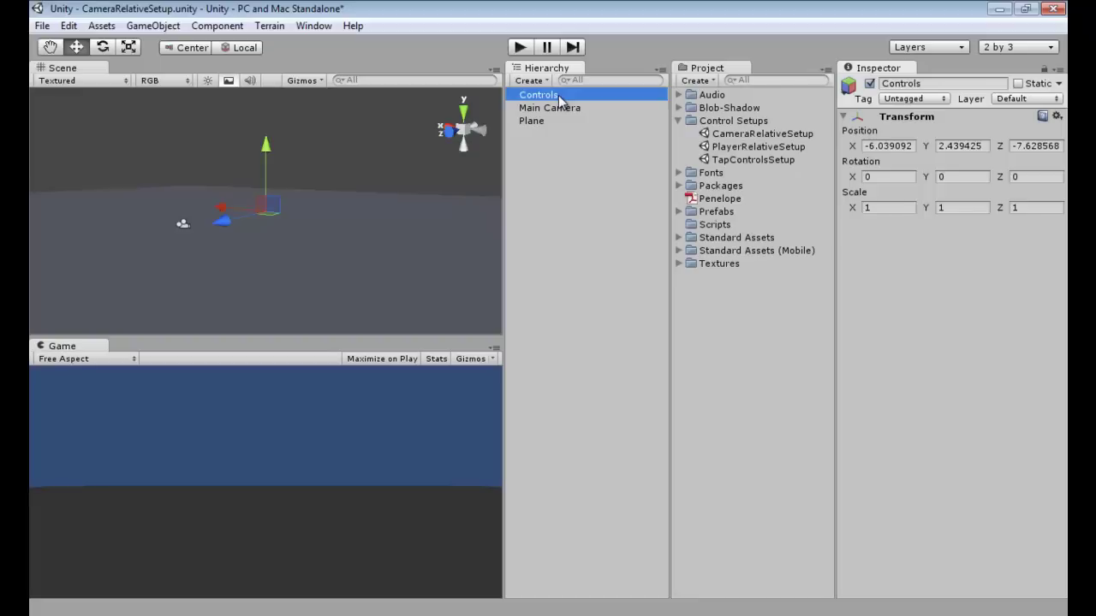
# Step: Set Controls' Transform Position to 1, 1, 1
pyautogui.click(870, 147)
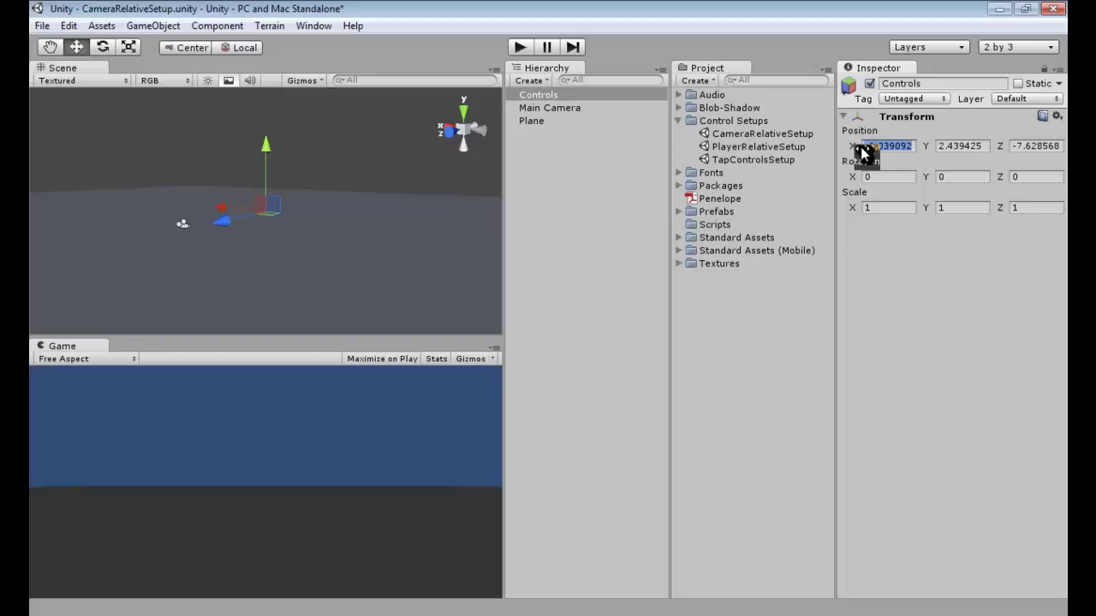
pyautogui.write('1')
pyautogui.press('Tab')
pyautogui.write('1')
pyautogui.press('Tab')
pyautogui.write('1')
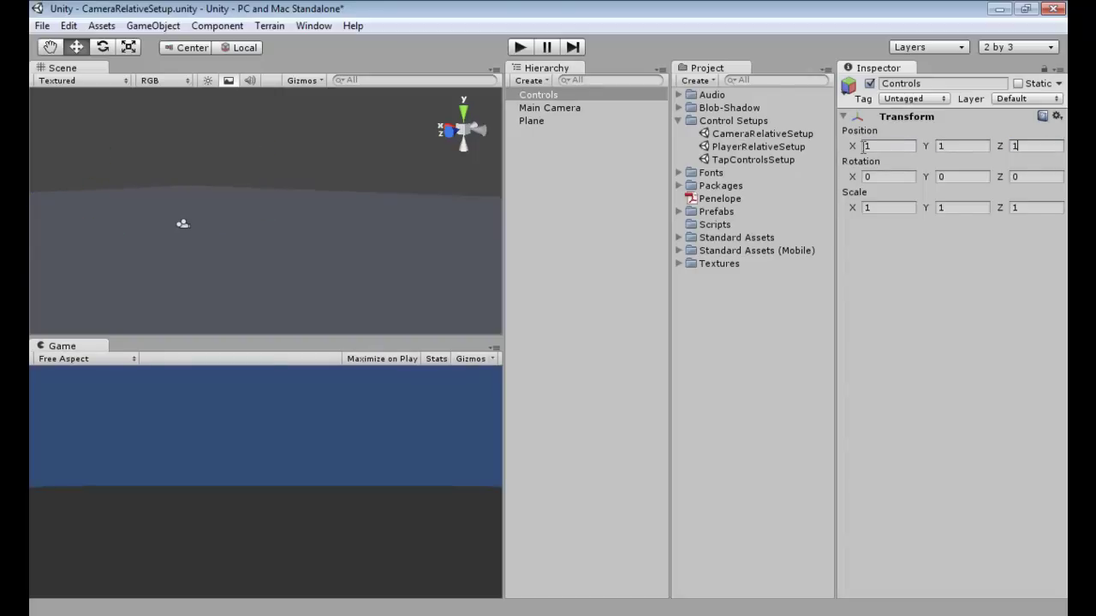
pyautogui.click(621, 174)
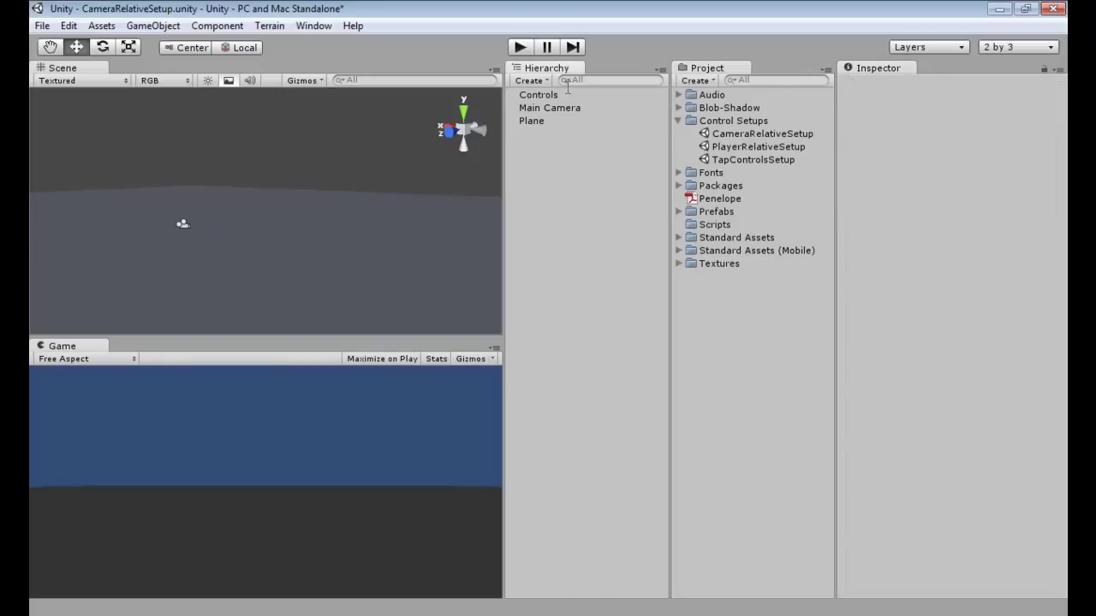
pyautogui.click(537, 97)
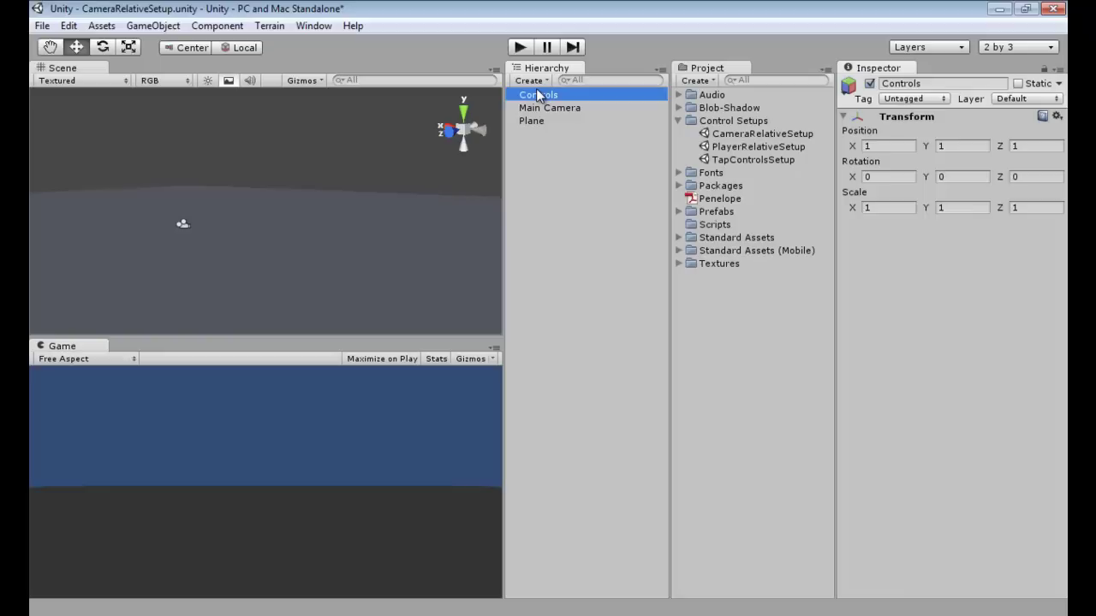
# Step: Create another empty object and rename the GameObject to LeftPad
pyautogui.click(152, 27)
pyautogui.click(167, 44)
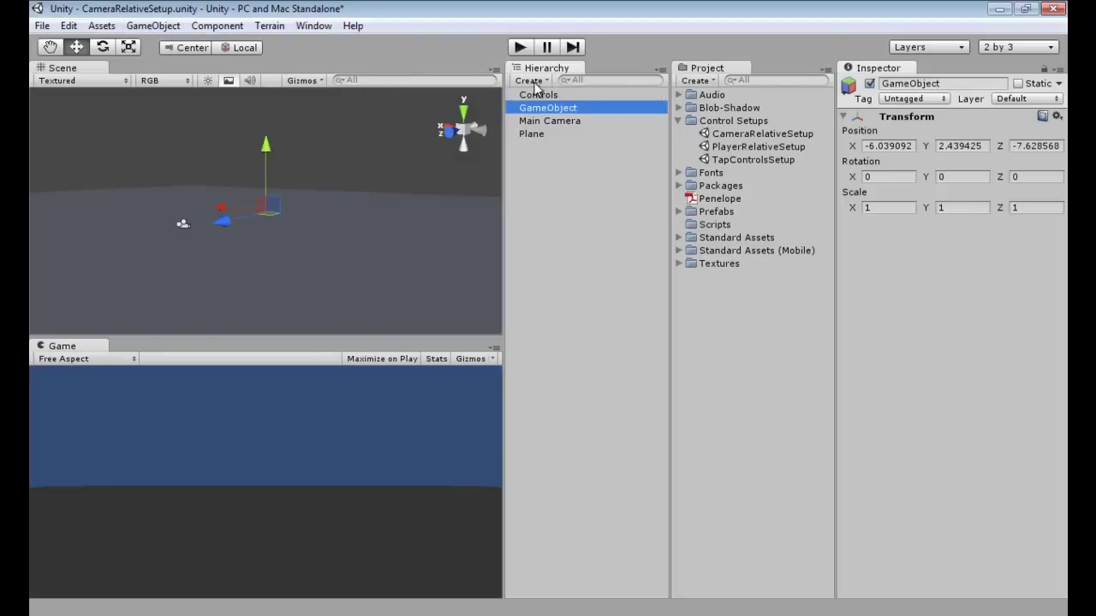
pyautogui.click(552, 99)
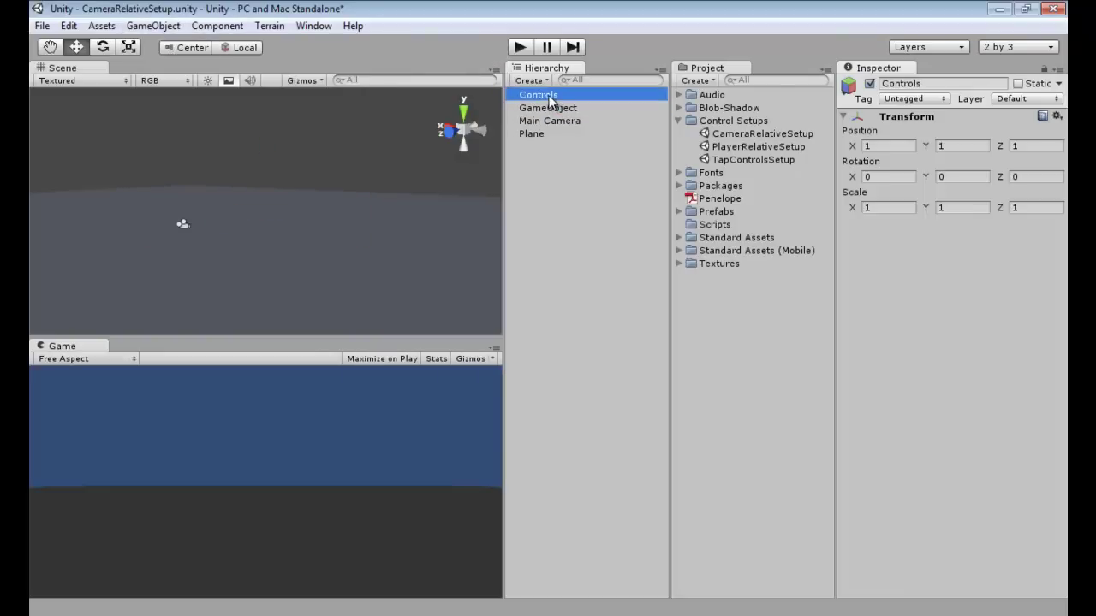
pyautogui.click(552, 100)
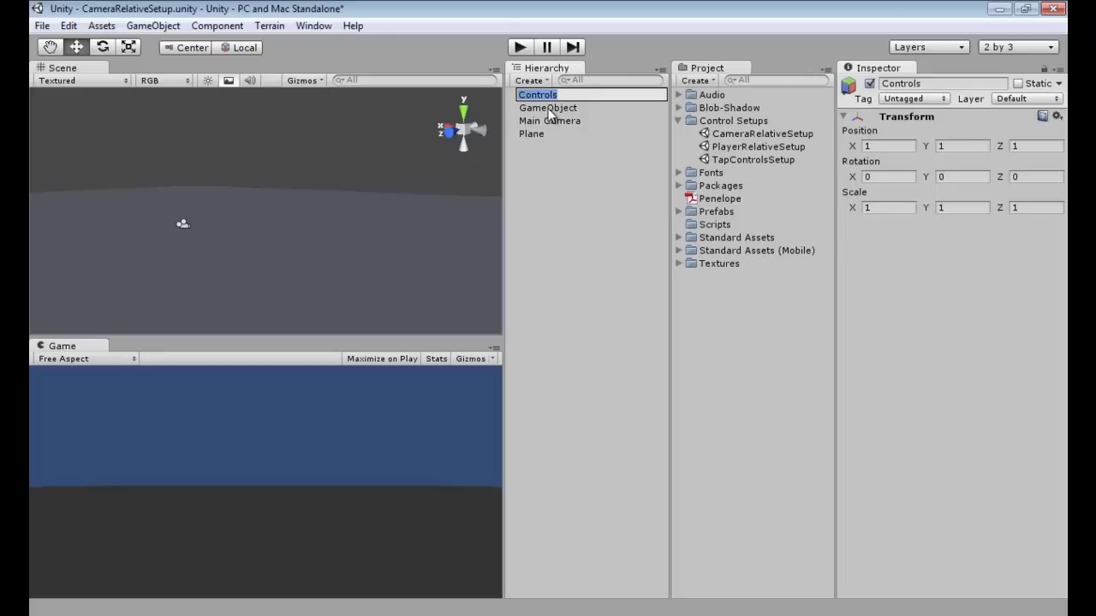
pyautogui.click(553, 109)
pyautogui.click(554, 111)
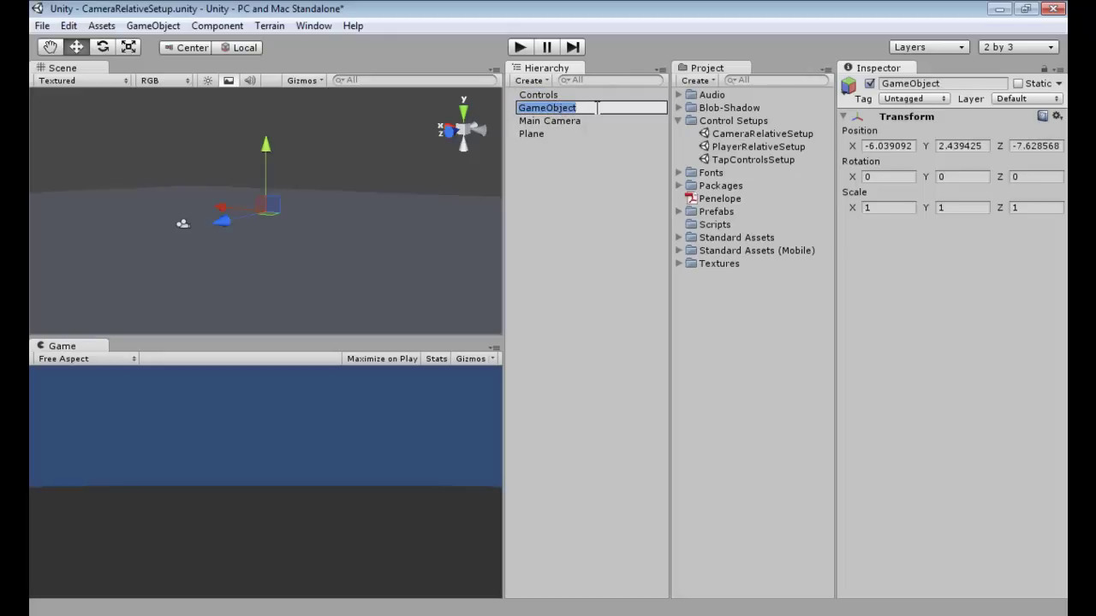
pyautogui.write('Left')
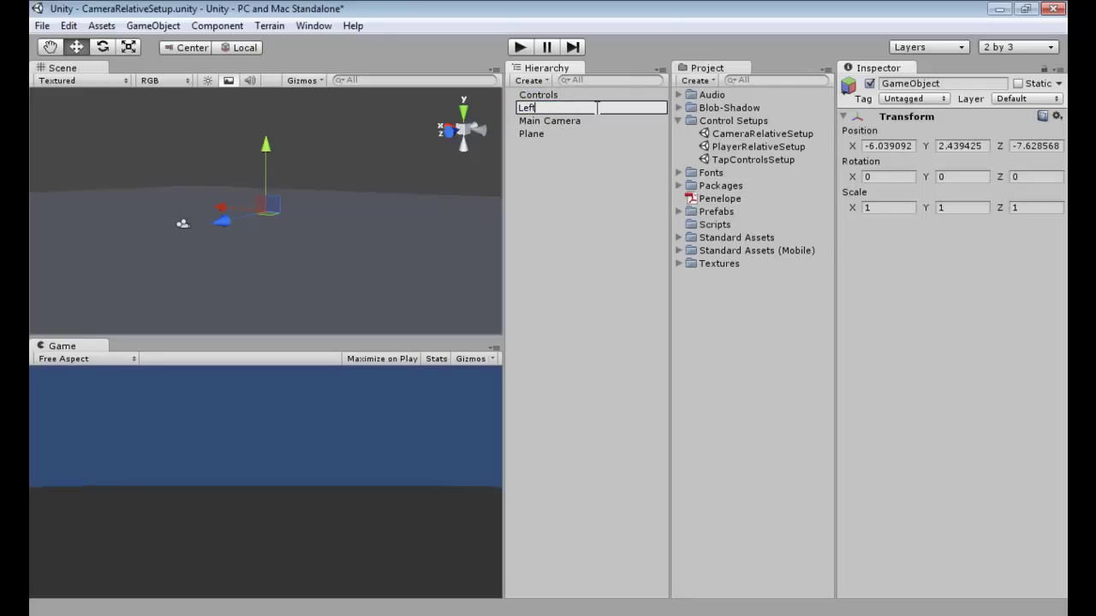
pyautogui.write('Pad')
pyautogui.press('Return')
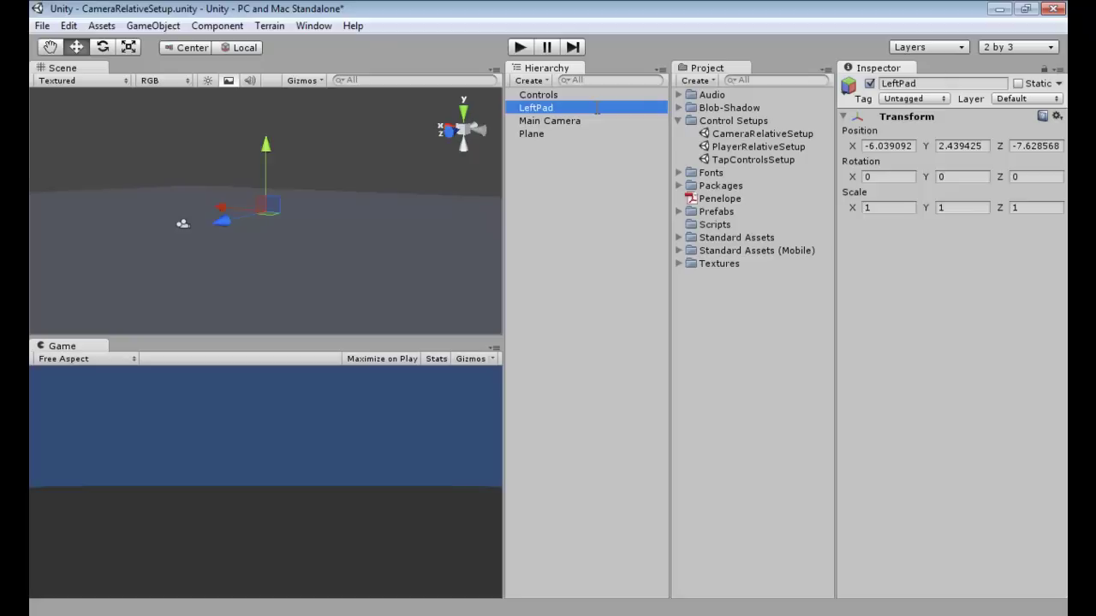
# Step: Add a new empty object named RightPad, correcting the mistyped capital A
pyautogui.click(538, 95)
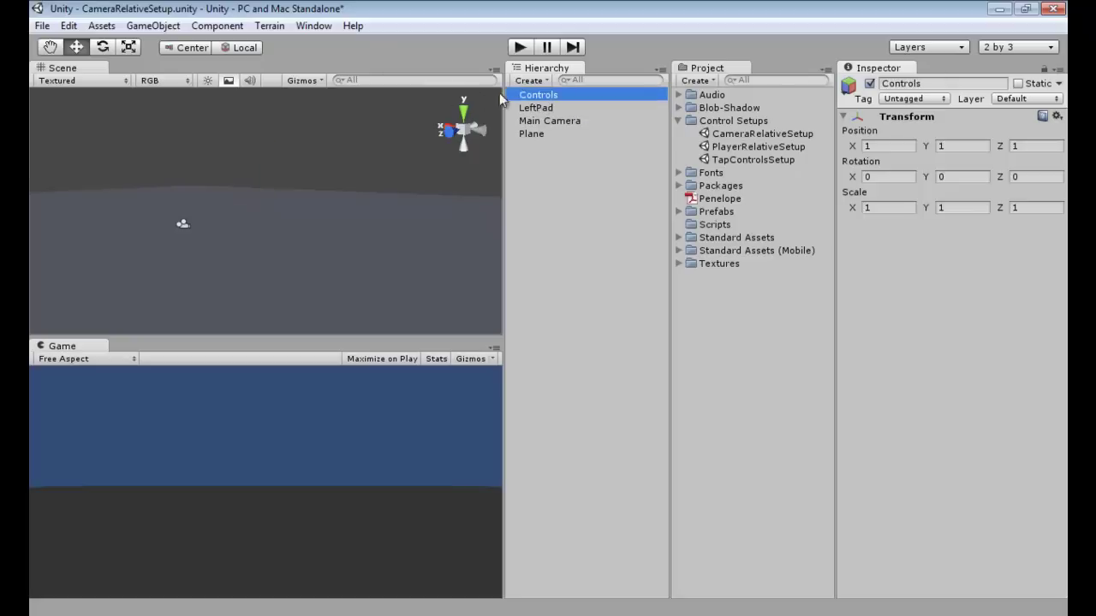
pyautogui.click(153, 25)
pyautogui.click(176, 44)
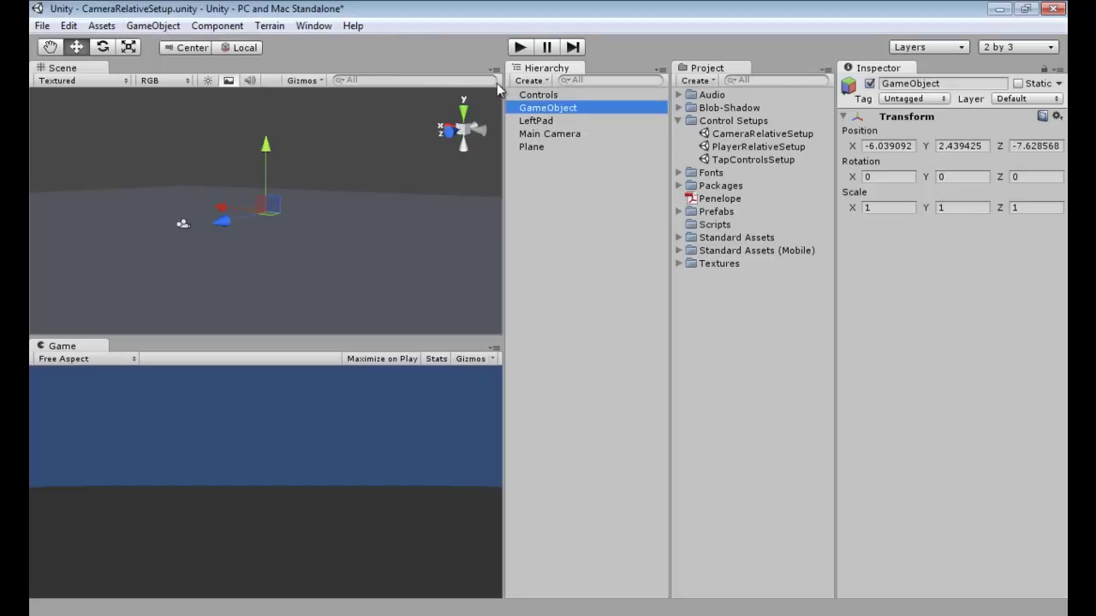
pyautogui.click(541, 109)
pyautogui.write('RightPAd')
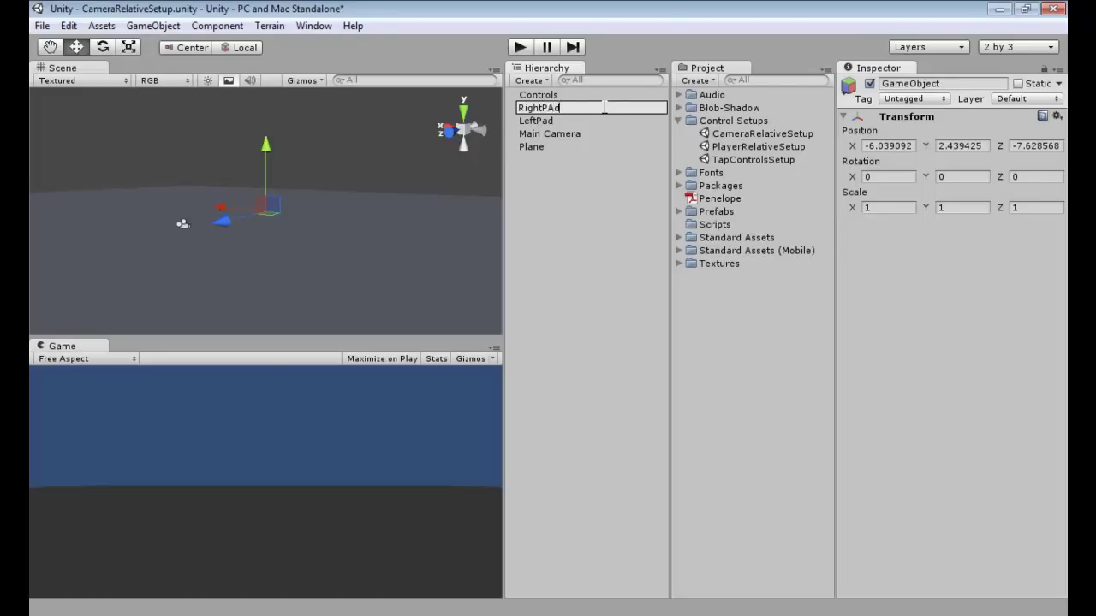
pyautogui.press('Return')
pyautogui.click(552, 147)
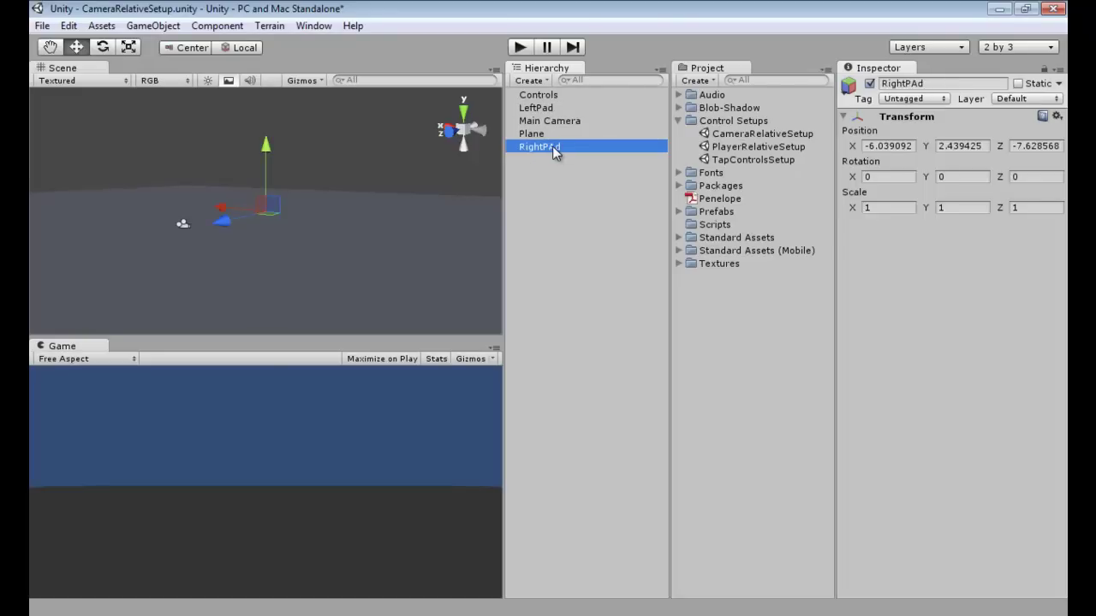
pyautogui.press('BackSpace')
pyautogui.write('a')
pyautogui.press('Return')
# Step: Parent LeftPad and RightPad under Controls in the Hierarchy
pyautogui.click(538, 107)
pyautogui.moveTo(538, 107)
pyautogui.mouseDown()
pyautogui.moveTo(553, 103)
pyautogui.moveTo(541, 96)
pyautogui.mouseUp()
pyautogui.click(552, 135)
pyautogui.moveTo(547, 133); pyautogui.dragTo(543, 96)
pyautogui.click(542, 96)
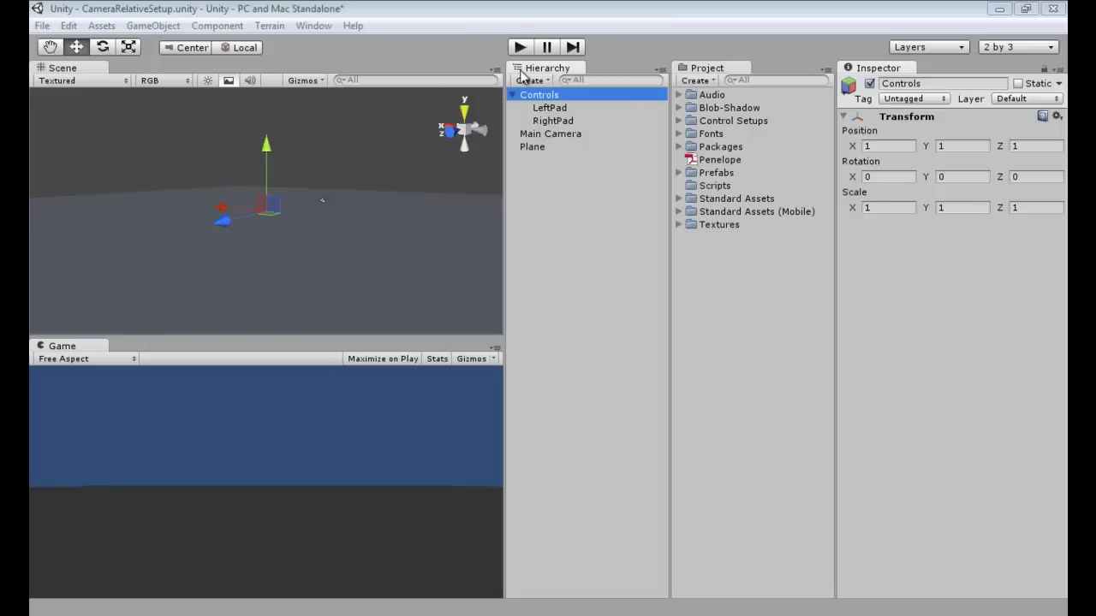
# Step: Add a GUITexture component to LeftPad from Component > Rendering
pyautogui.click(533, 111)
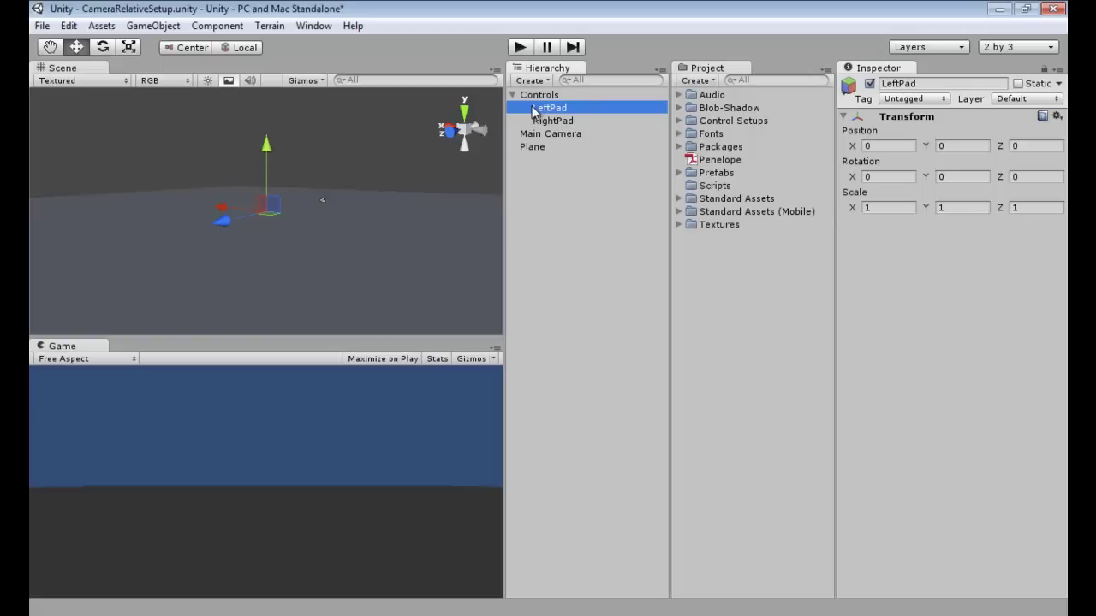
pyautogui.moveTo(533, 110); pyautogui.dragTo(548, 115)
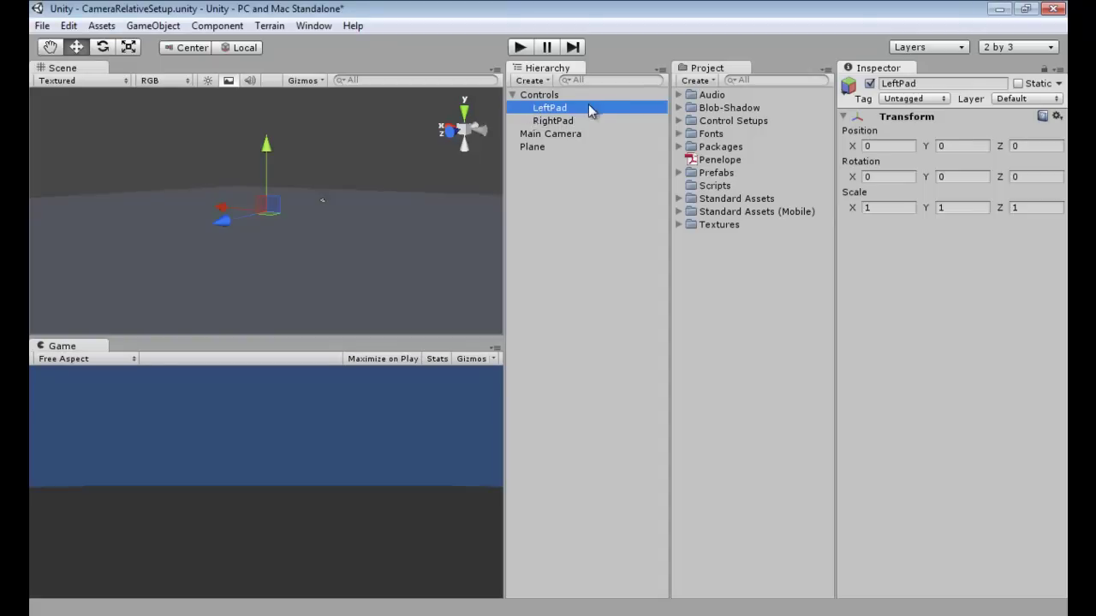
pyautogui.click(198, 31)
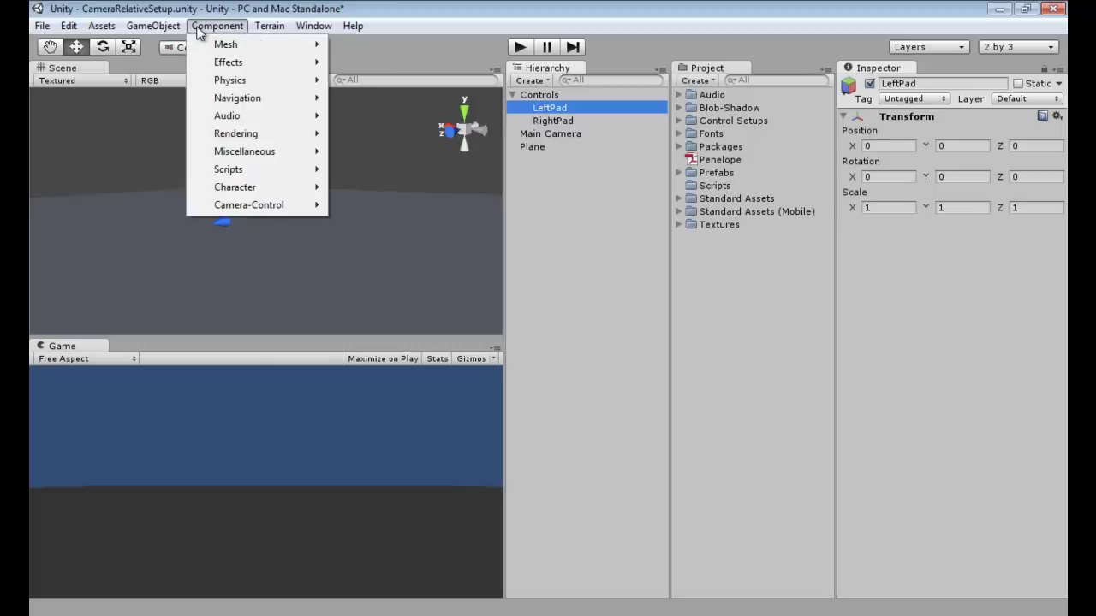
pyautogui.moveTo(248, 135)
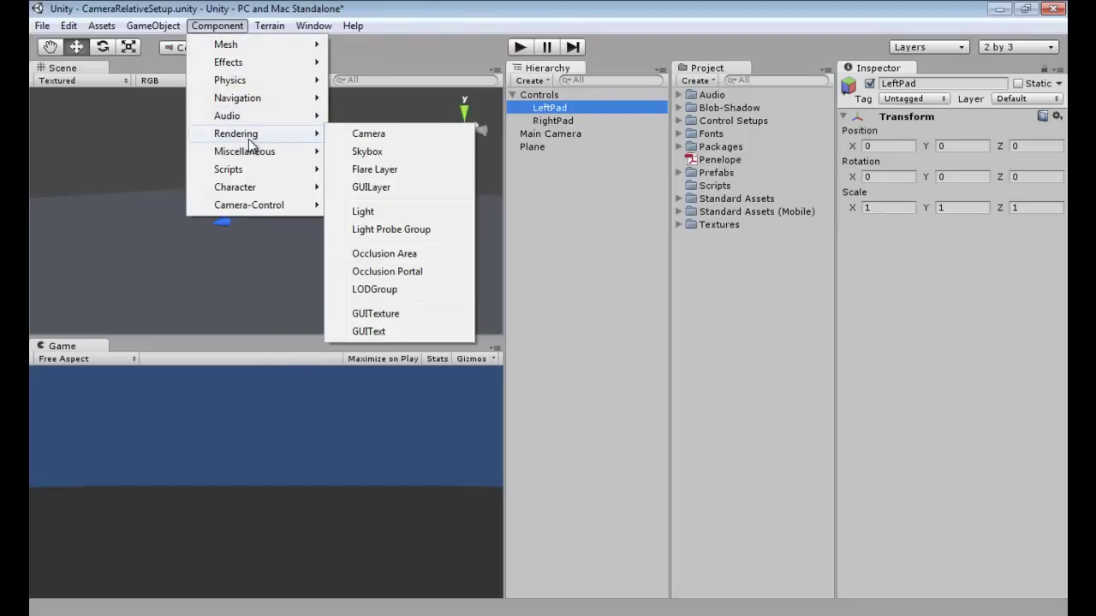
pyautogui.click(393, 313)
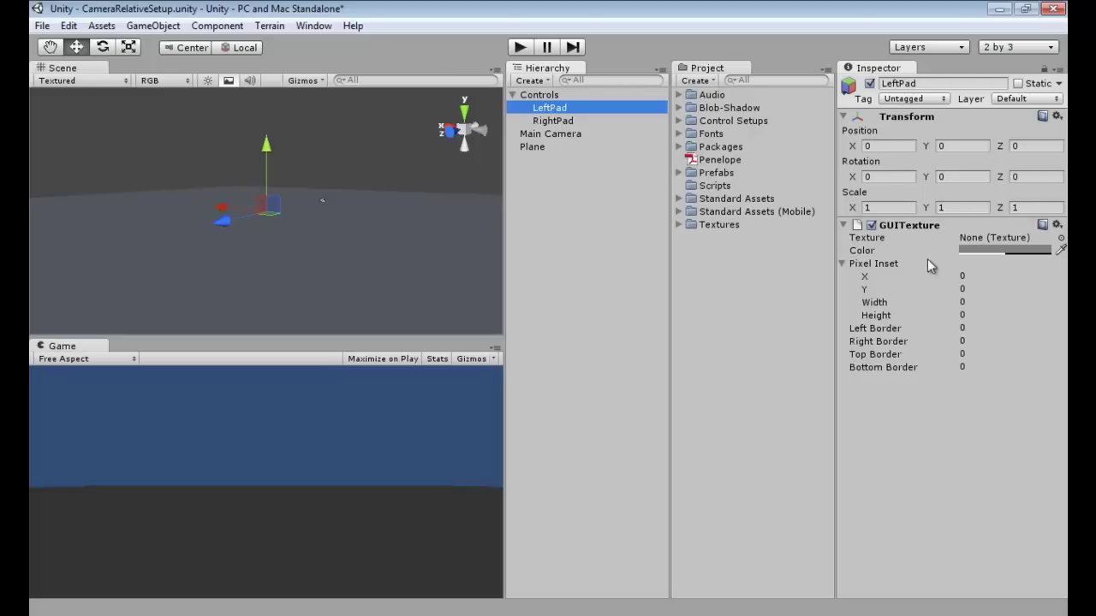
# Step: Assign the thumbTest texture from Textures/GUI to LeftPad's GUITexture
pyautogui.click(709, 223)
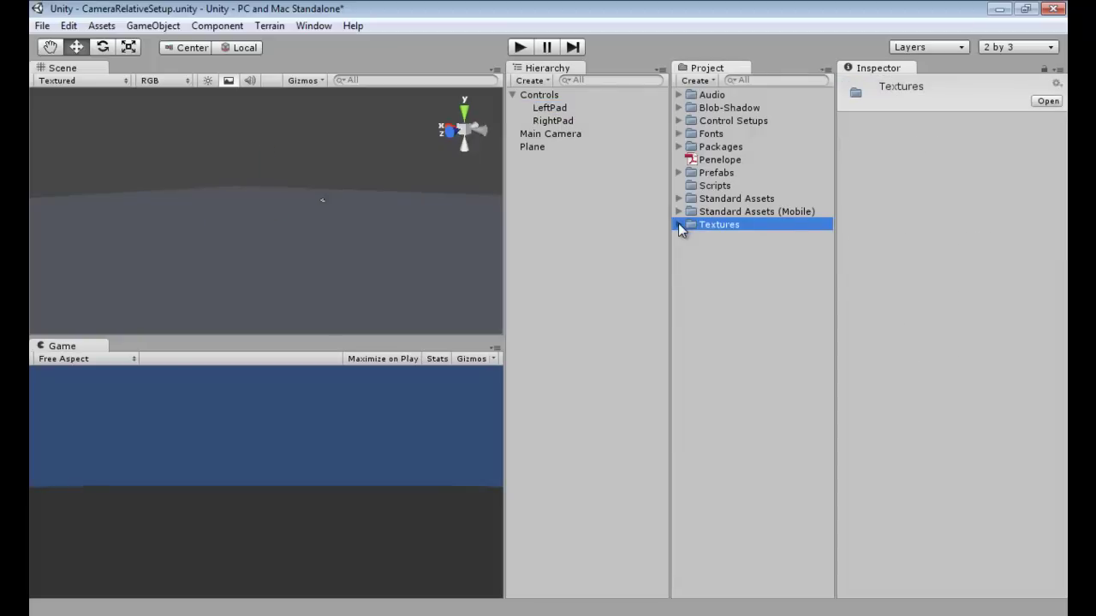
pyautogui.click(678, 224)
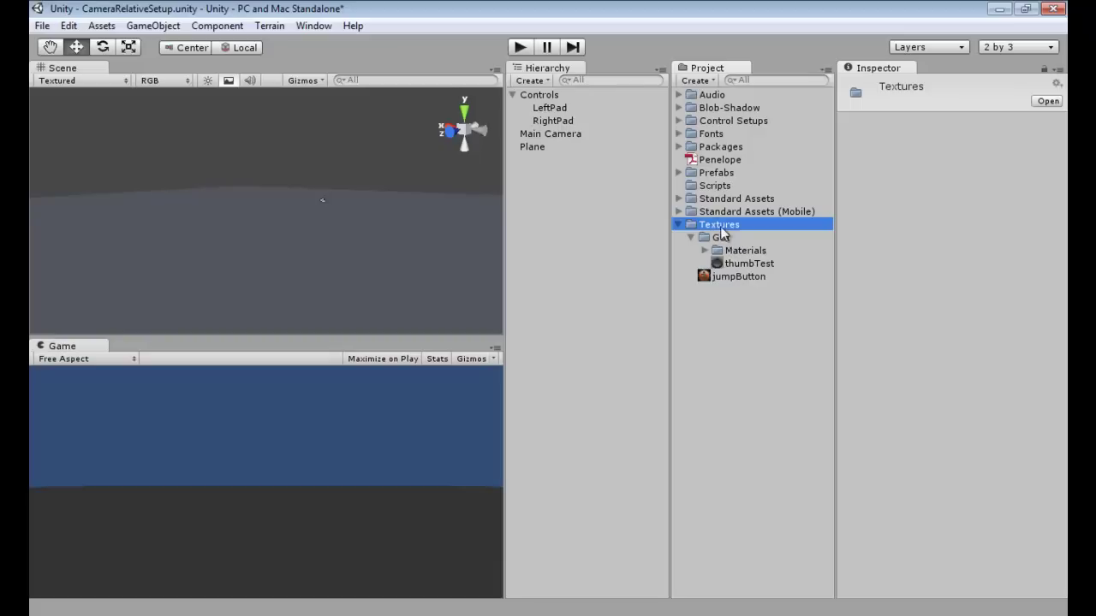
pyautogui.click(710, 239)
pyautogui.click(692, 238)
pyautogui.click(692, 238)
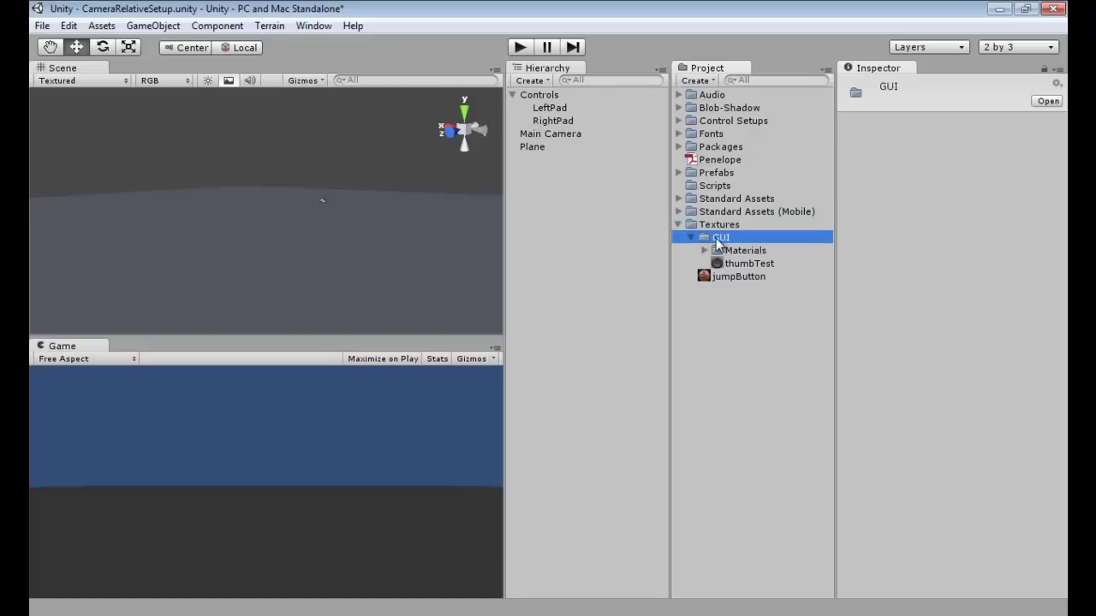
pyautogui.click(732, 263)
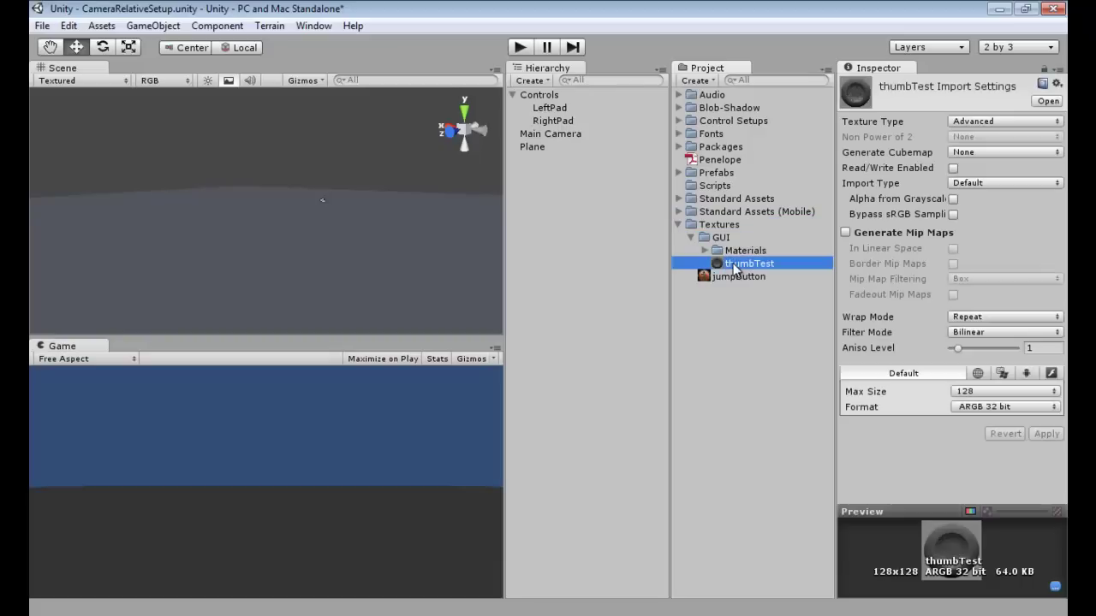
pyautogui.click(546, 109)
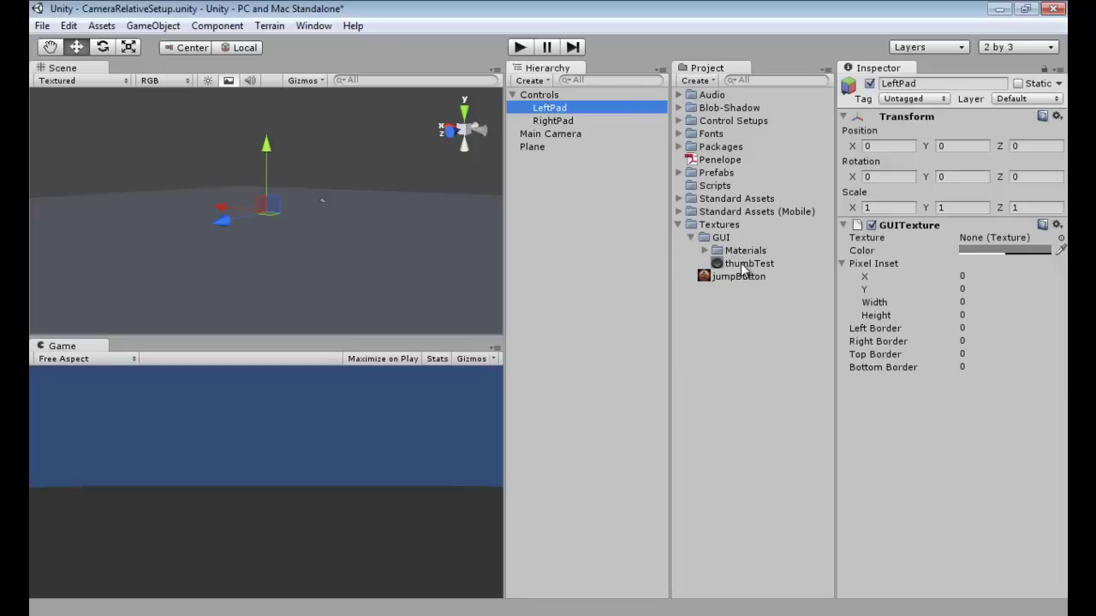
pyautogui.click(743, 268)
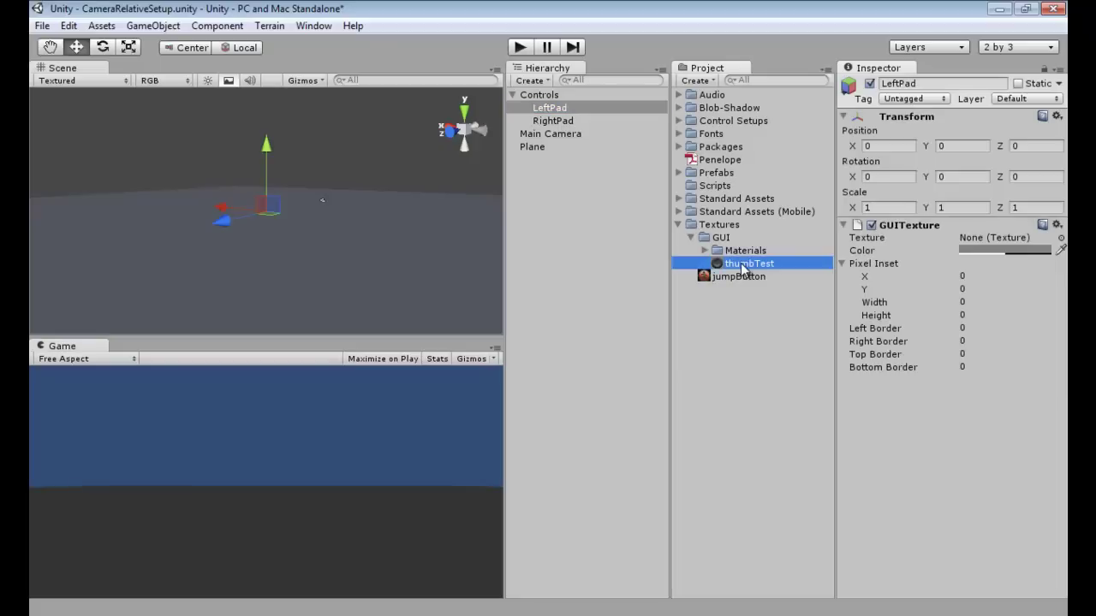
pyautogui.moveTo(743, 267); pyautogui.dragTo(1006, 242)
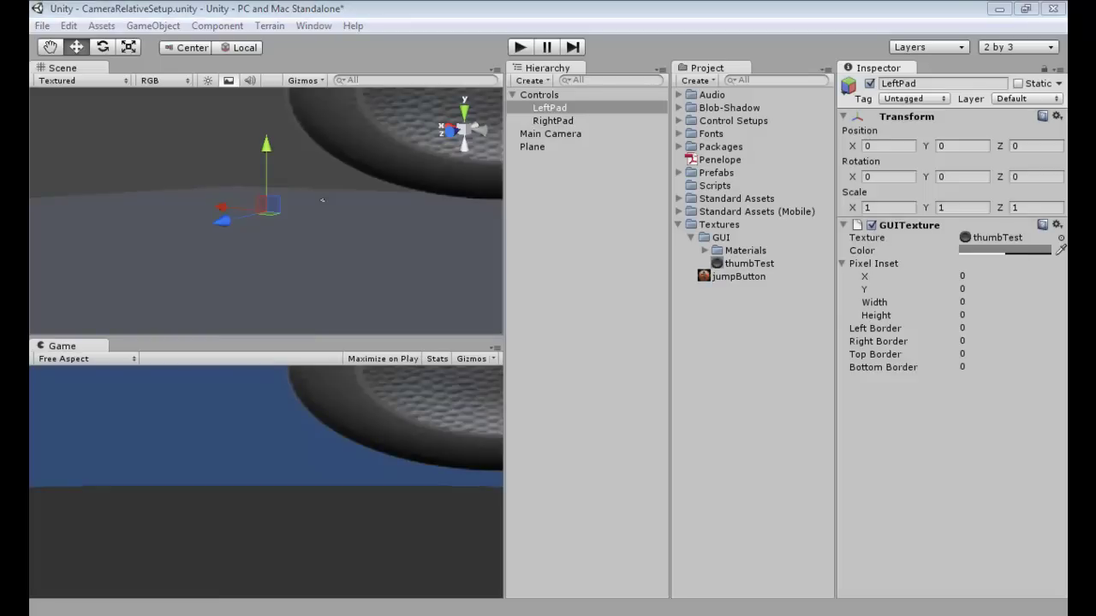
# Step: Set the GUITexture colour to 127 for R, G, B and A
pyautogui.click(1010, 251)
pyautogui.moveTo(428, 180); pyautogui.dragTo(707, 172)
pyautogui.click(786, 365)
pyautogui.write('127')
pyautogui.press('Tab')
pyautogui.write('127')
pyautogui.press('Tab')
pyautogui.write('127')
pyautogui.press('Tab')
pyautogui.write('127')
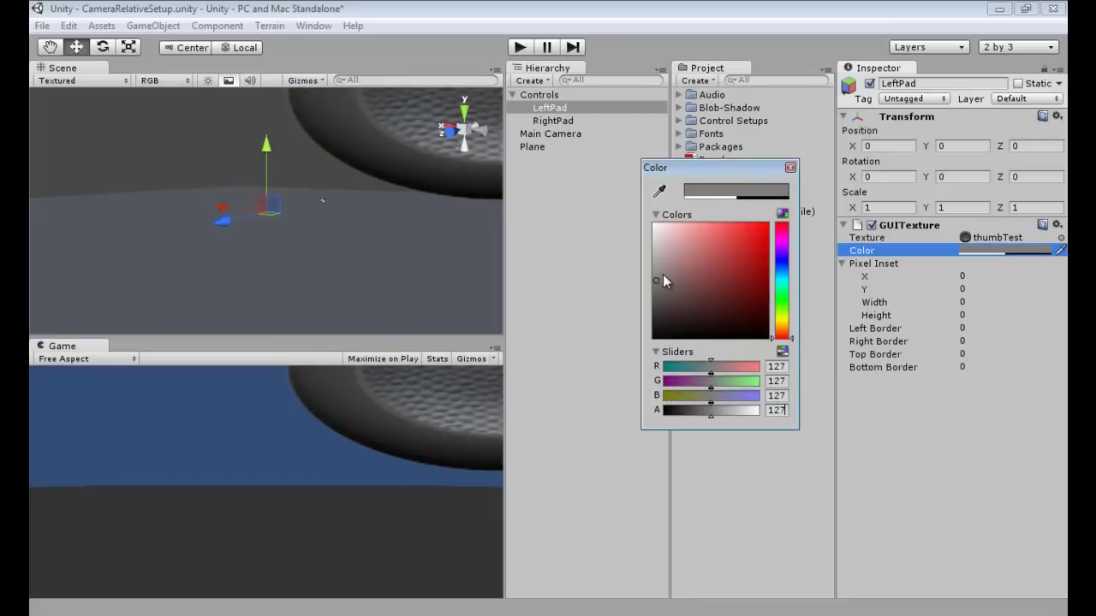
# Step: Set LeftPad's Pixel Inset to X 30, Y 30, Width 100, Height 100
pyautogui.click(790, 167)
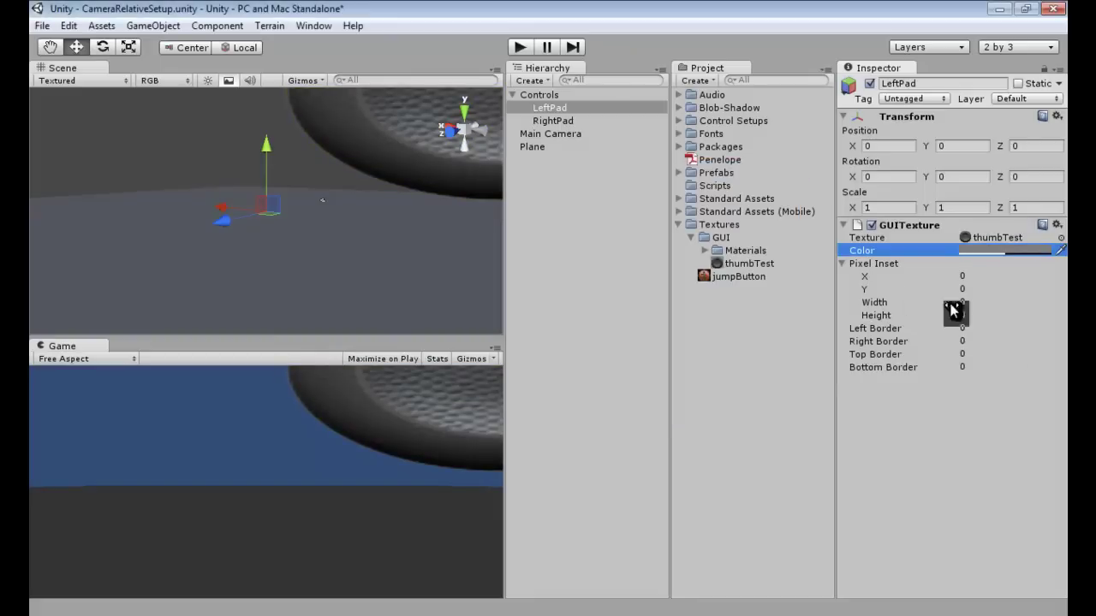
pyautogui.click(892, 265)
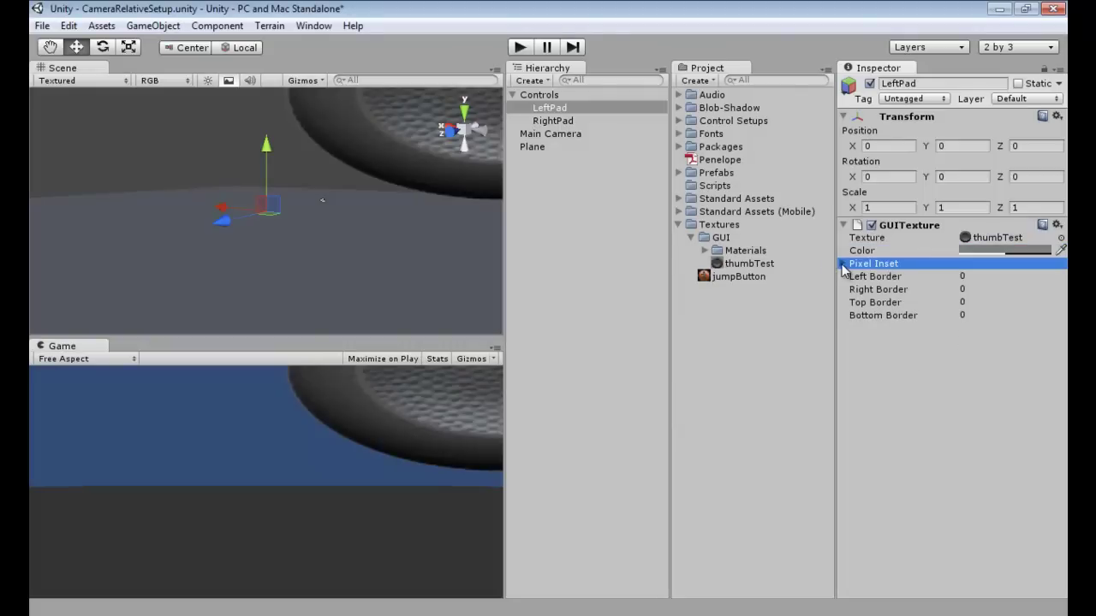
pyautogui.click(843, 265)
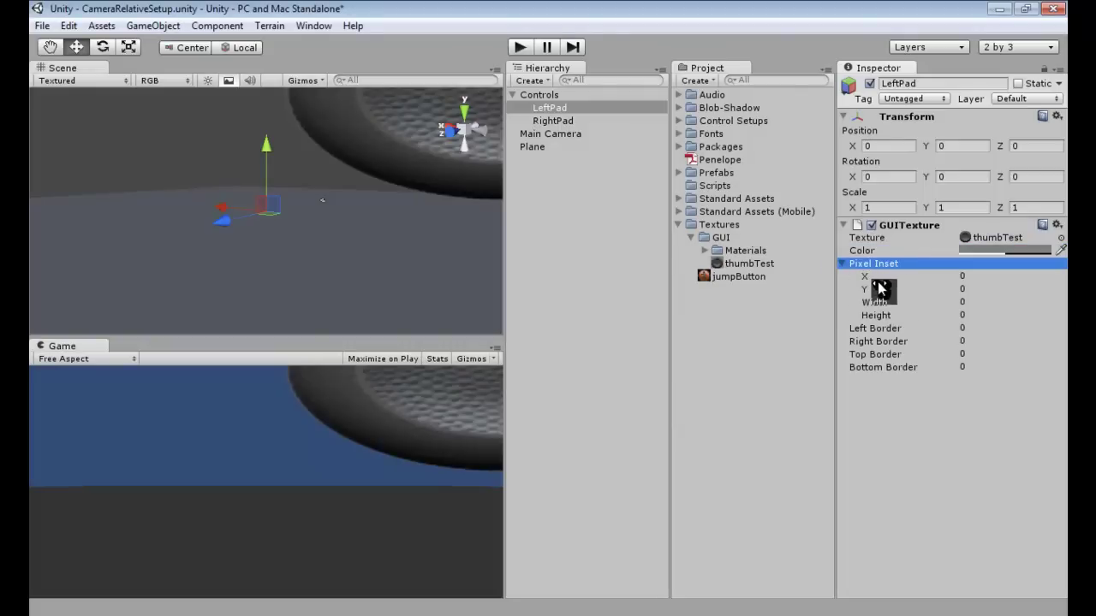
pyautogui.click(963, 276)
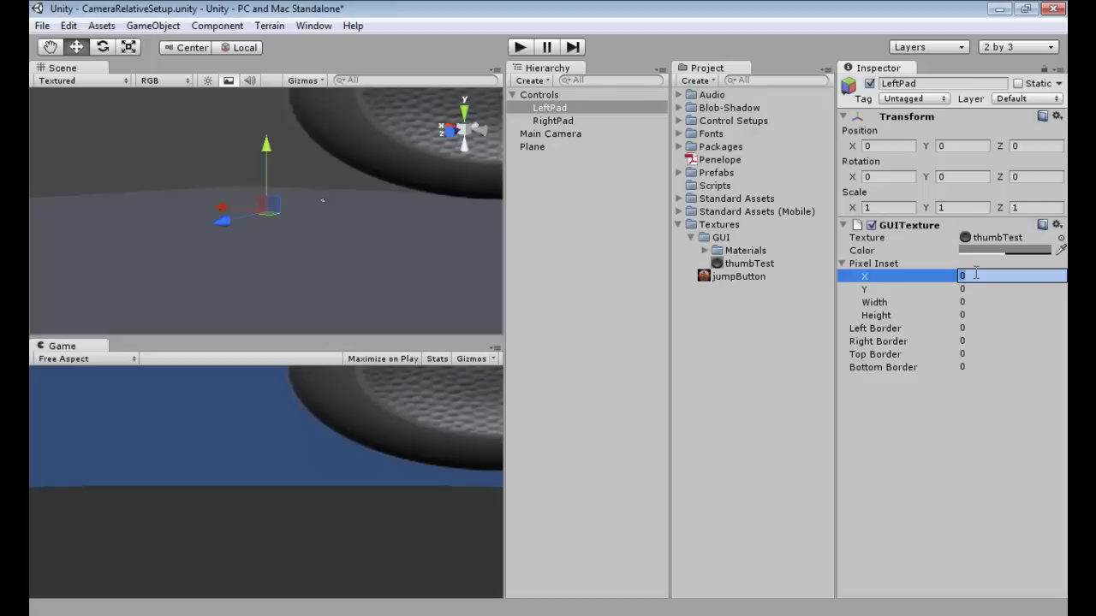
pyautogui.write('30')
pyautogui.press('Tab')
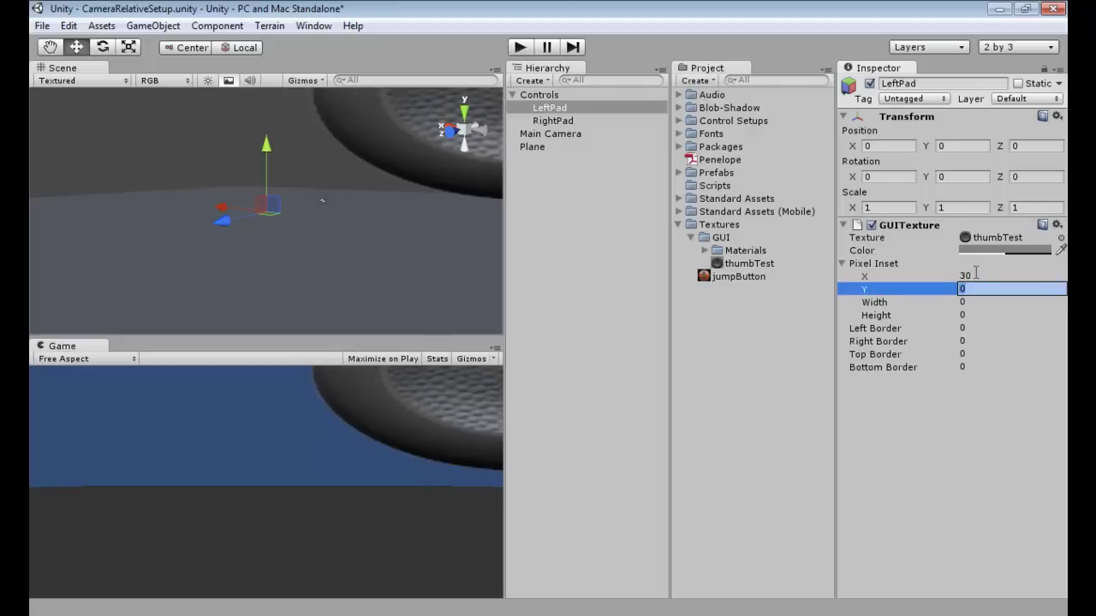
pyautogui.write('30')
pyautogui.press('Tab')
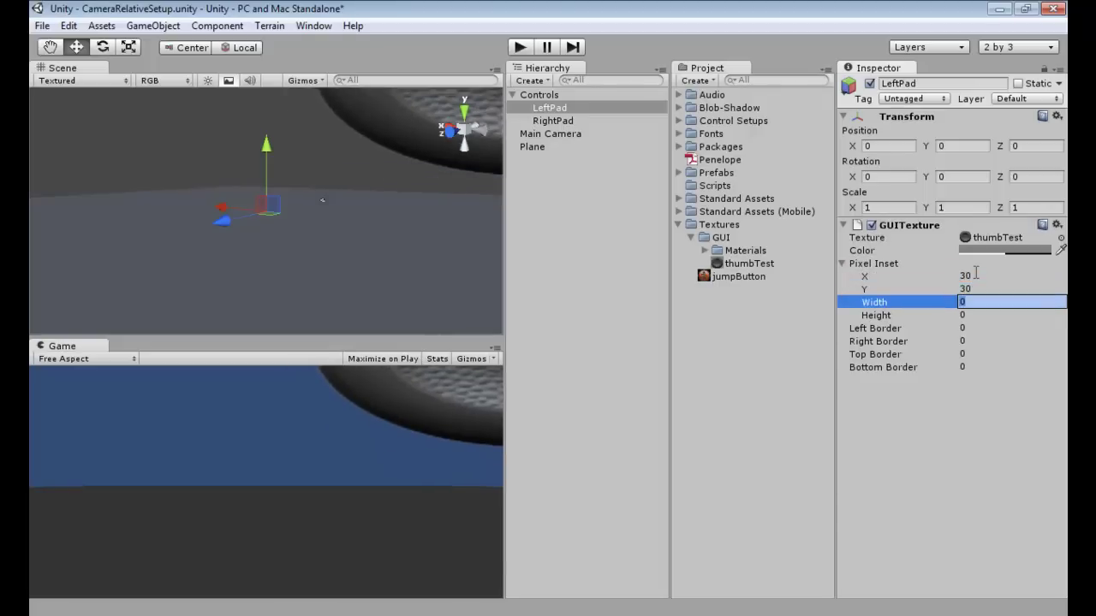
pyautogui.write('100')
pyautogui.press('Tab')
pyautogui.write('100')
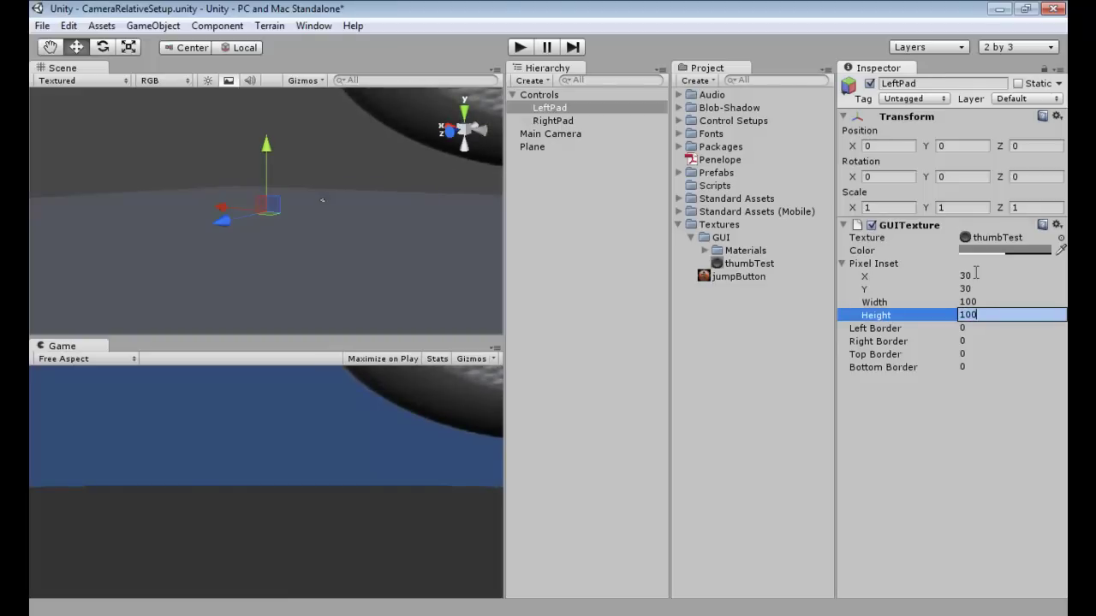
pyautogui.press('Return')
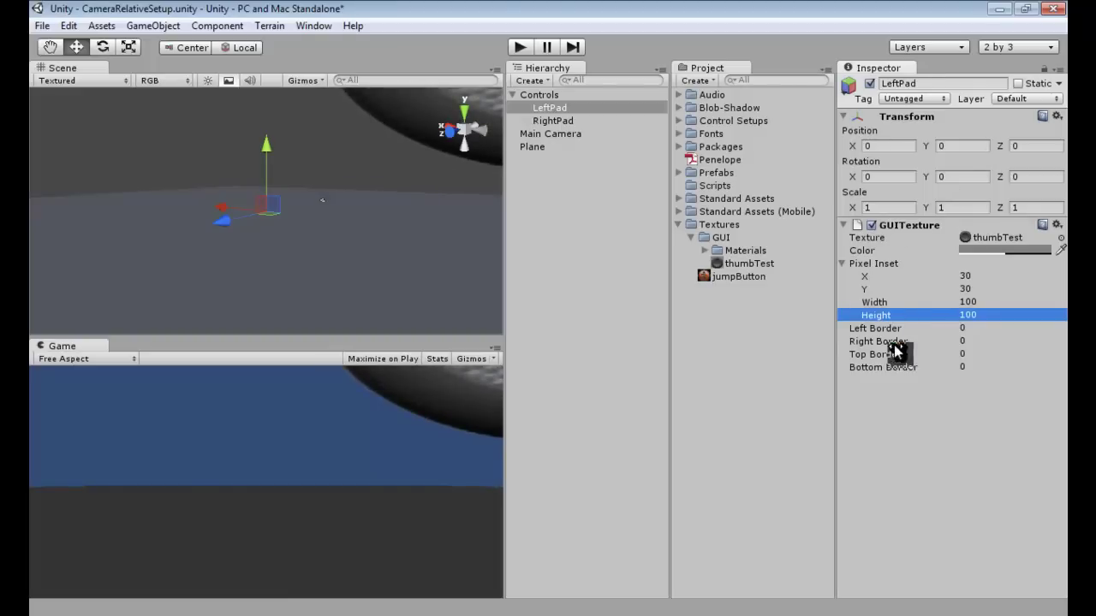
pyautogui.click(843, 265)
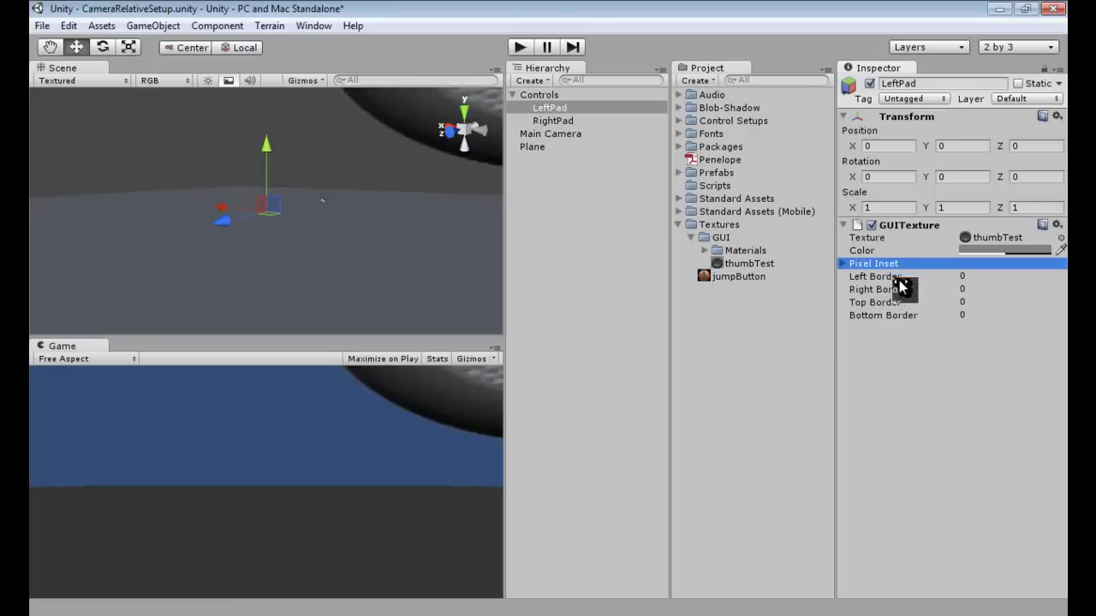
# Step: Set LeftPad's Transform scale to 0, 0, 1
pyautogui.click(890, 206)
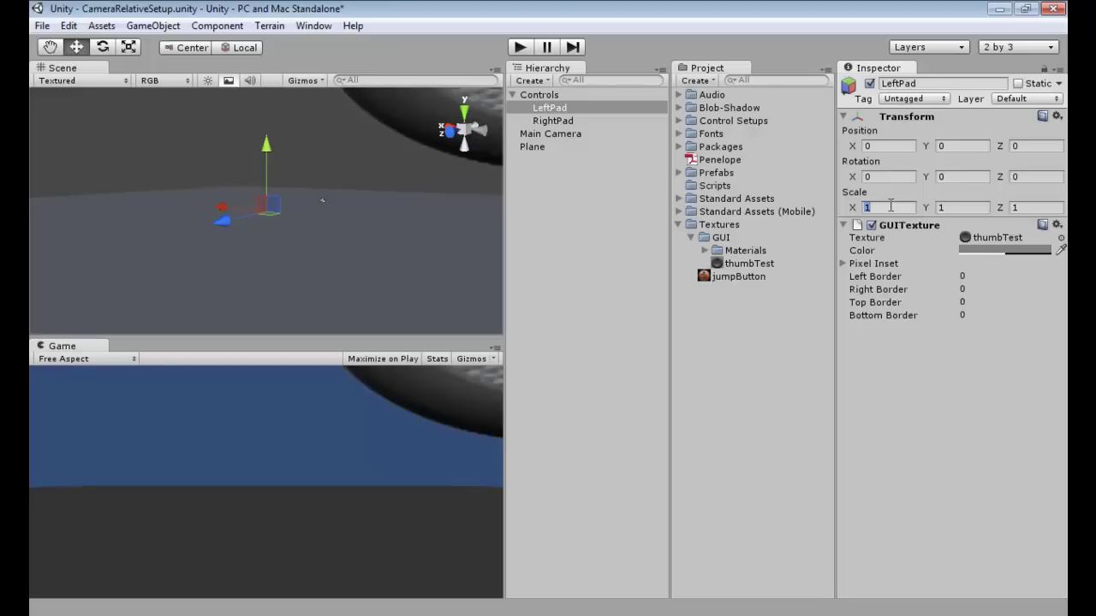
pyautogui.write('0')
pyautogui.press('Tab')
pyautogui.write('0')
pyautogui.press('Tab')
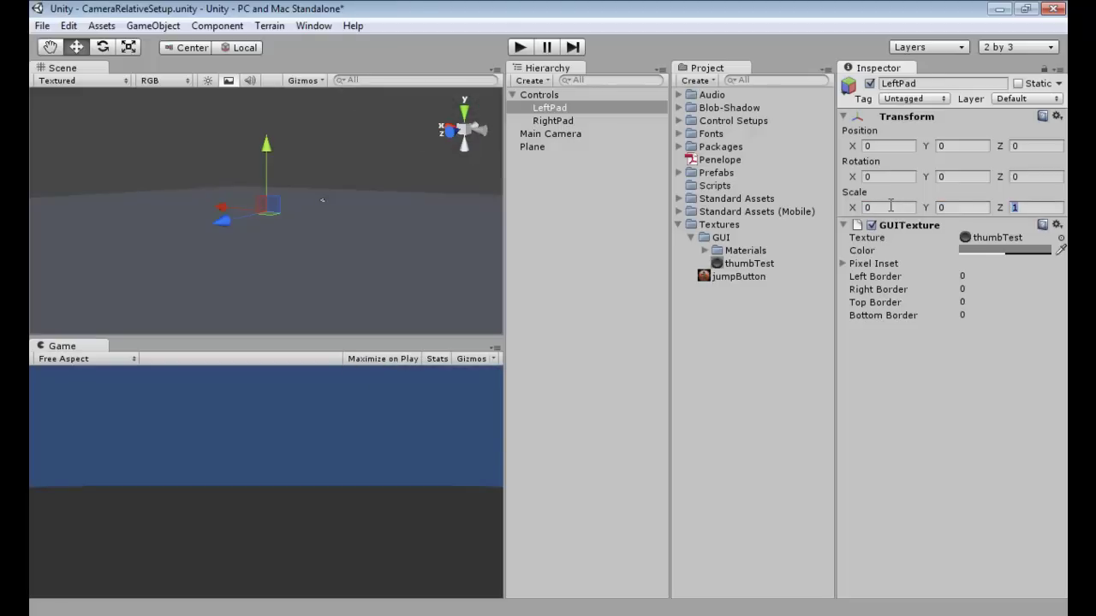
pyautogui.write('1')
pyautogui.press('Return')
# Step: Add a GUITexture to RightPad and assign it the thumbTest texture
pyautogui.click(554, 121)
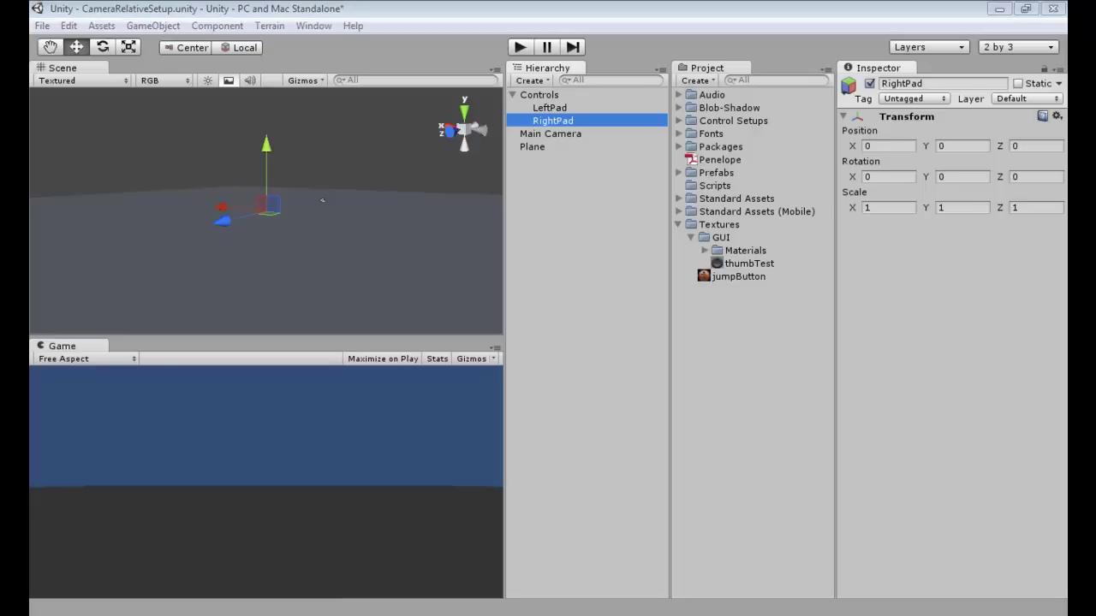
pyautogui.click(227, 29)
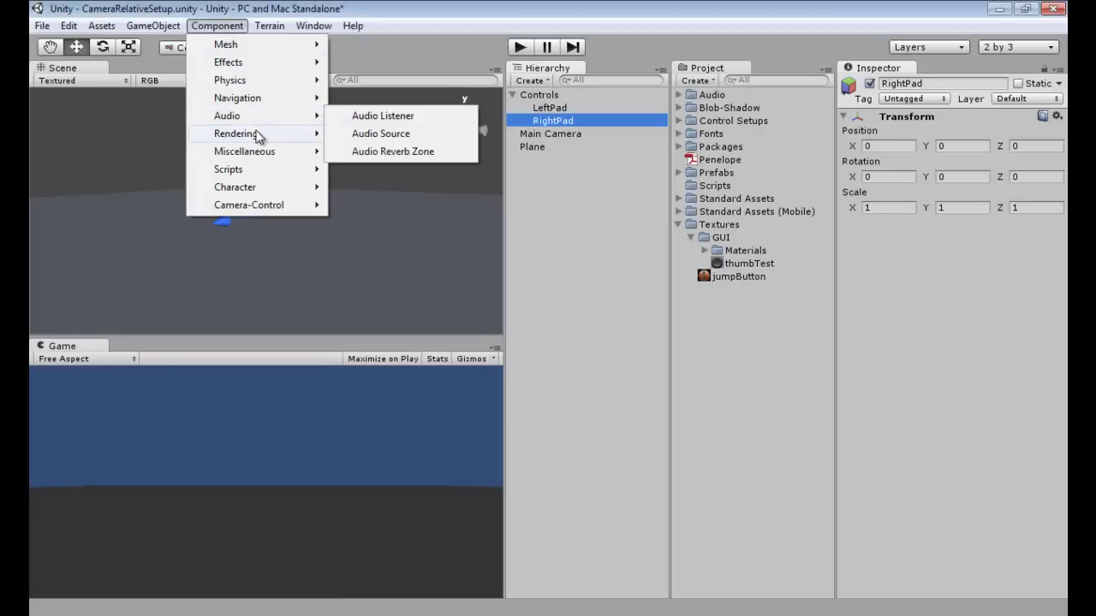
pyautogui.moveTo(265, 140)
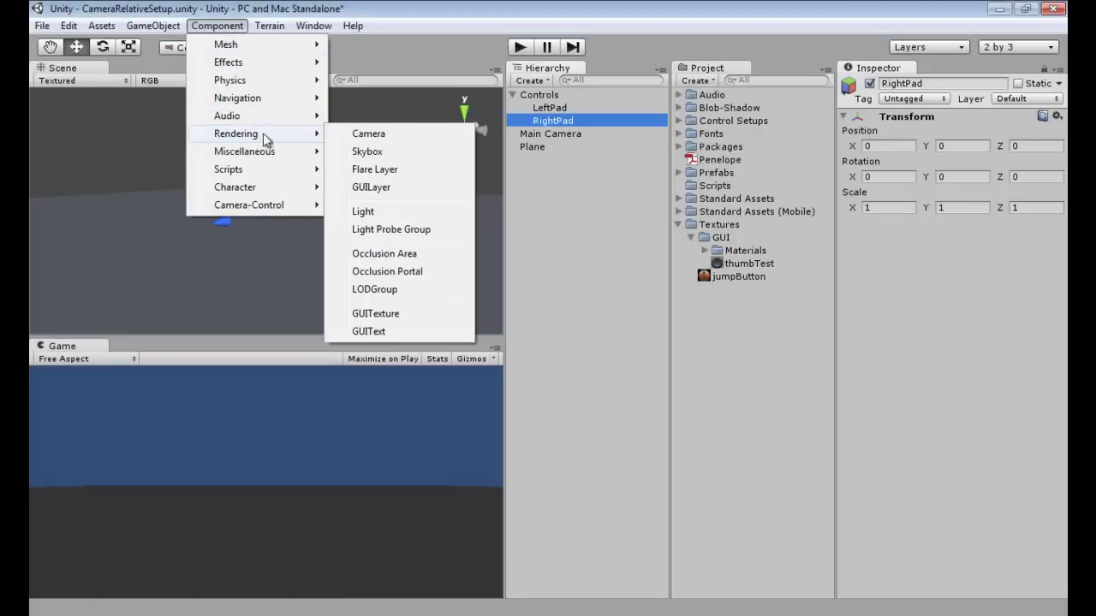
pyautogui.click(390, 313)
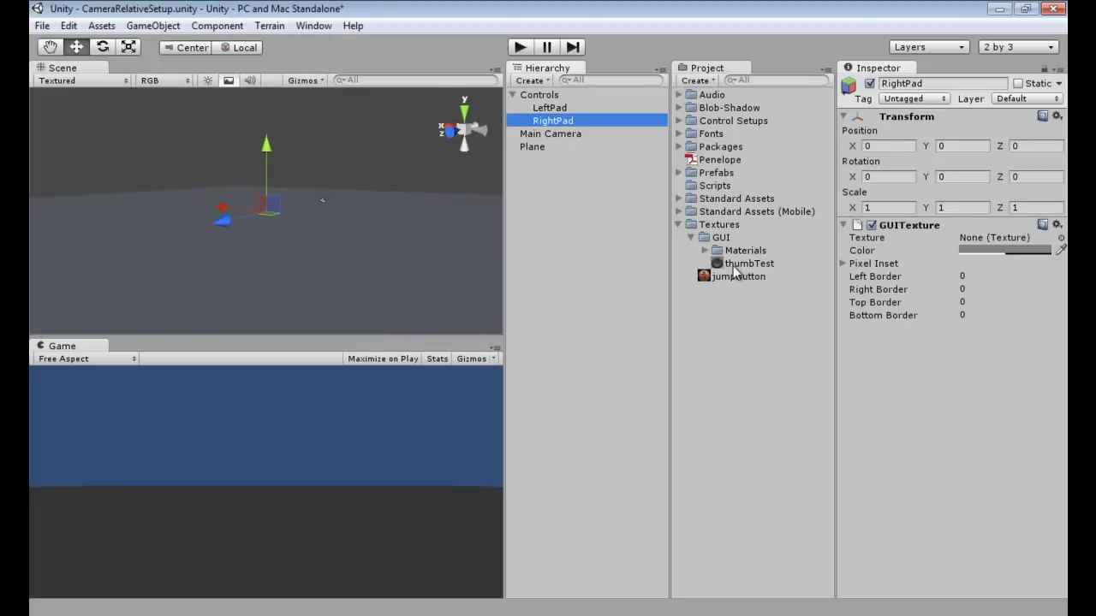
pyautogui.moveTo(734, 273); pyautogui.dragTo(1003, 239)
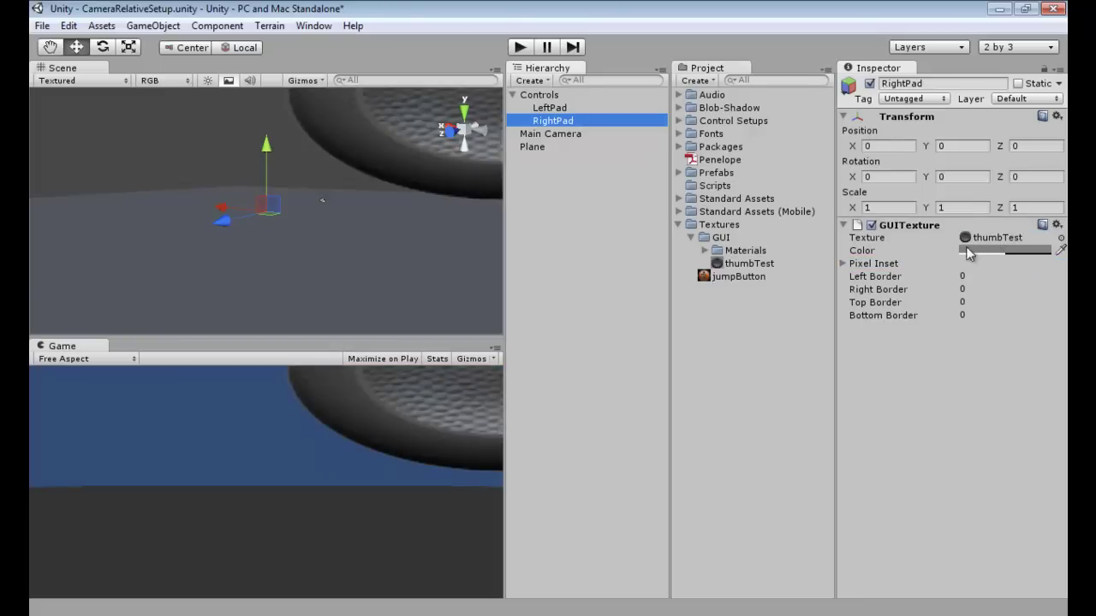
# Step: Tint RightPad's GUITexture to 127 on red, green, blue and alpha
pyautogui.click(976, 250)
pyautogui.click(779, 364)
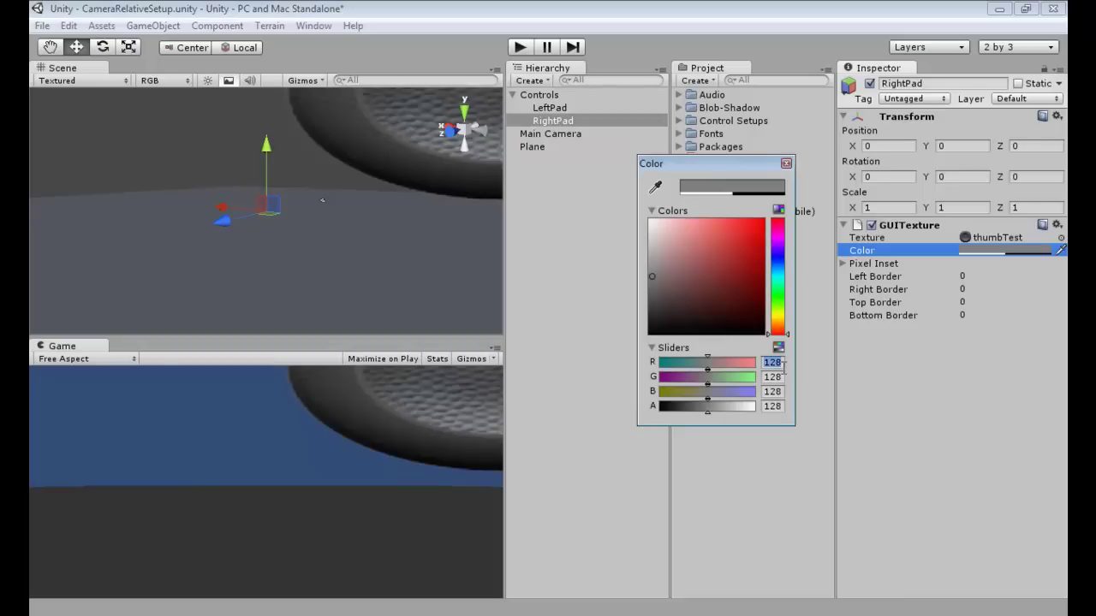
pyautogui.write('127')
pyautogui.press('Tab')
pyautogui.write('127')
pyautogui.press('Tab')
pyautogui.write('127')
pyautogui.press('Tab')
pyautogui.write('127')
pyautogui.click(786, 163)
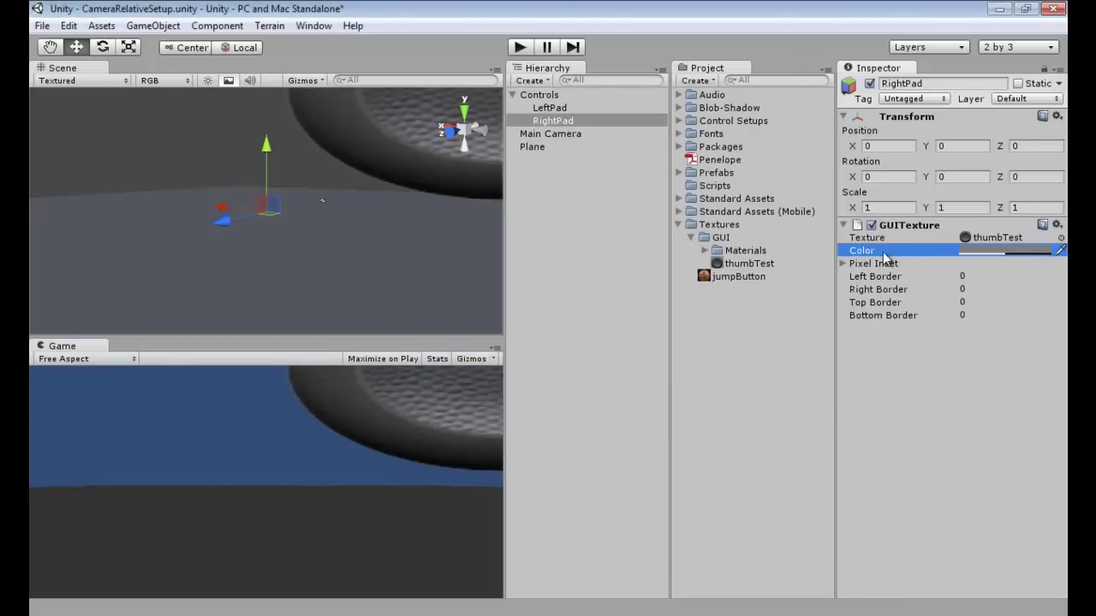
# Step: Enter RightPad's Pixel Inset values X 355, Y 30, Width 100, Height 100
pyautogui.click(869, 264)
pyautogui.click(862, 266)
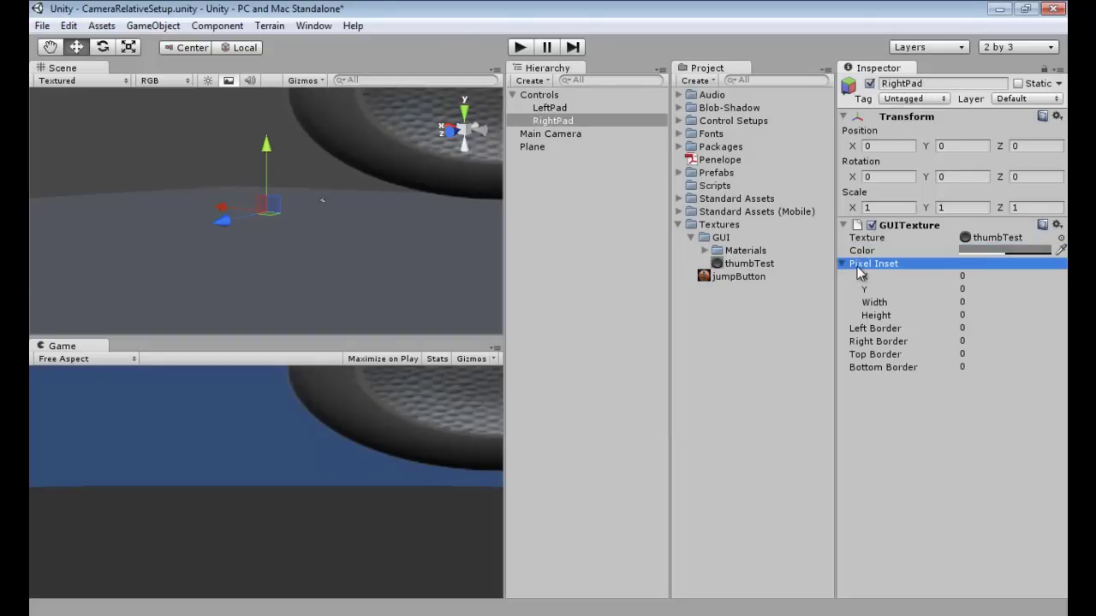
pyautogui.click(971, 275)
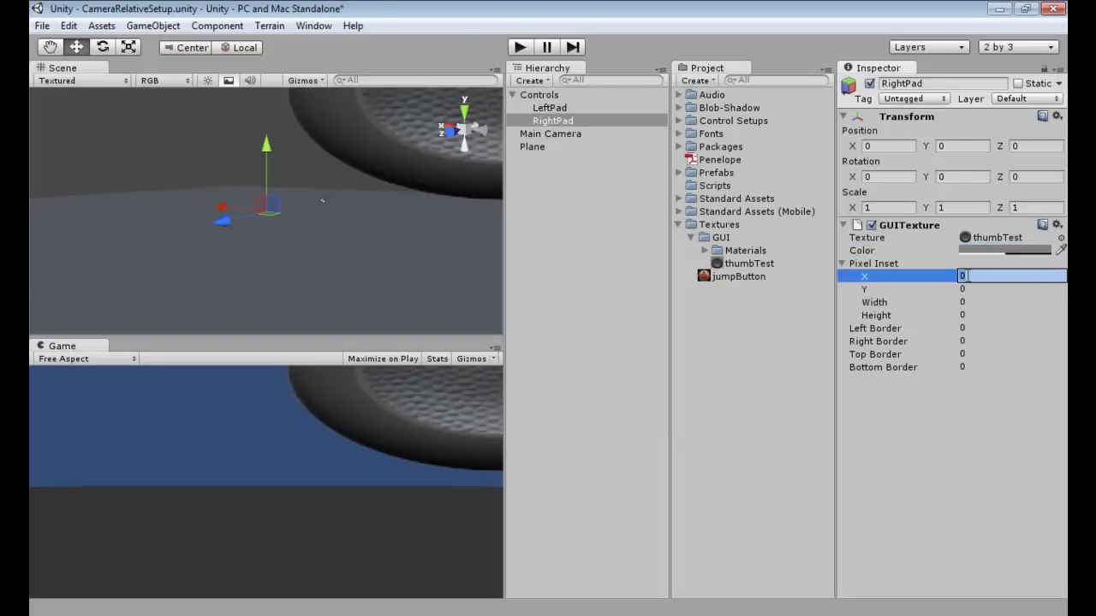
pyautogui.write('355')
pyautogui.press('Tab')
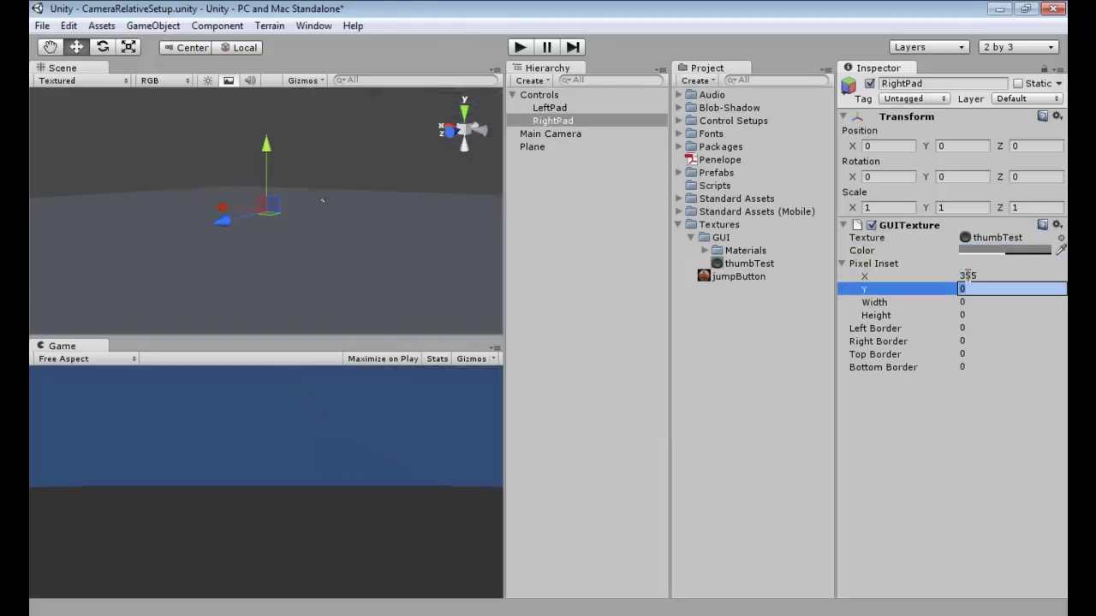
pyautogui.write('30')
pyautogui.press('Tab')
pyautogui.write('100')
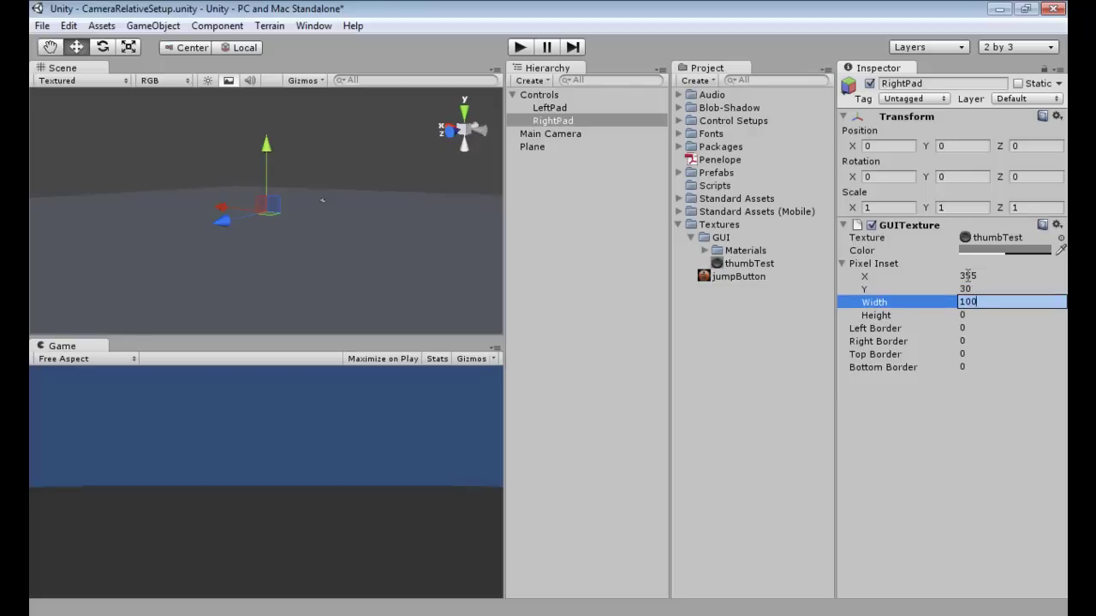
pyautogui.press('Tab')
pyautogui.write('100')
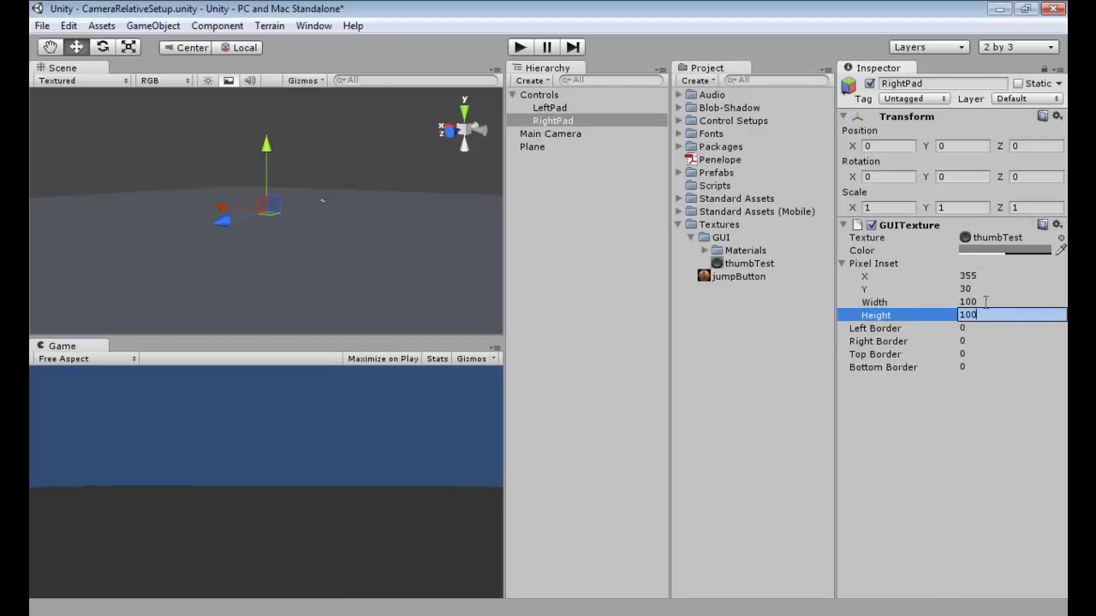
pyautogui.press('Return')
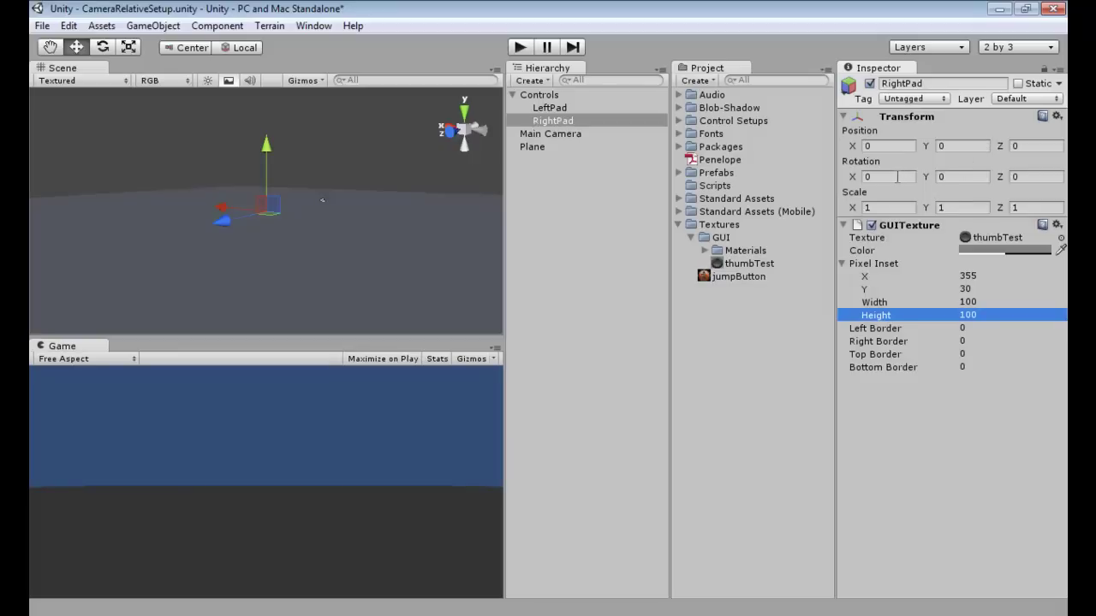
pyautogui.click(840, 264)
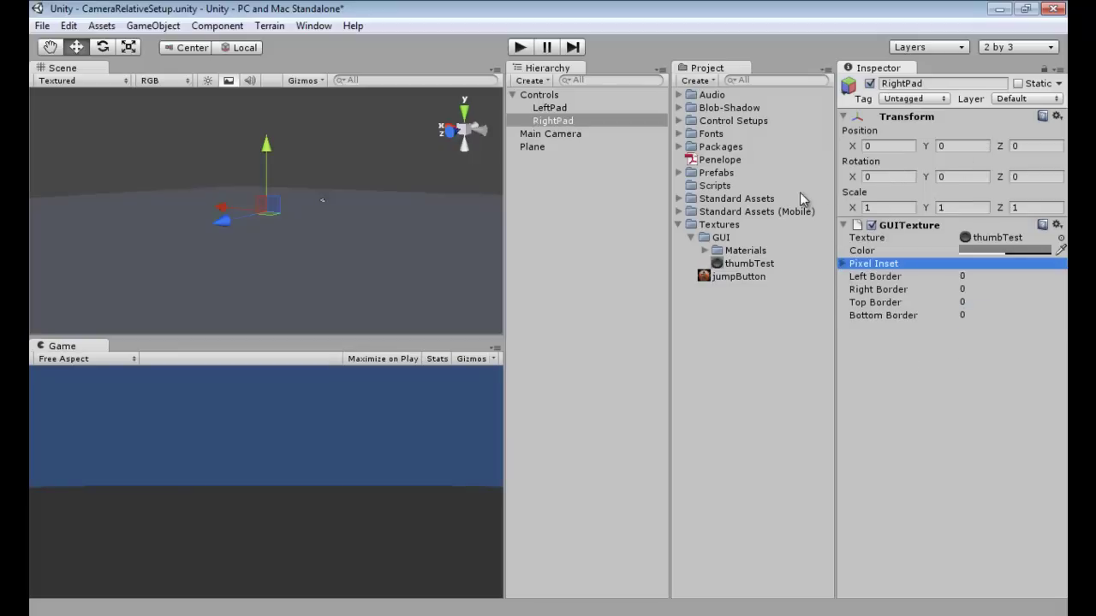
# Step: Set RightPad's scale to 0, 0, 1 like LeftPad, then collapse Controls to hide both pads
pyautogui.click(544, 110)
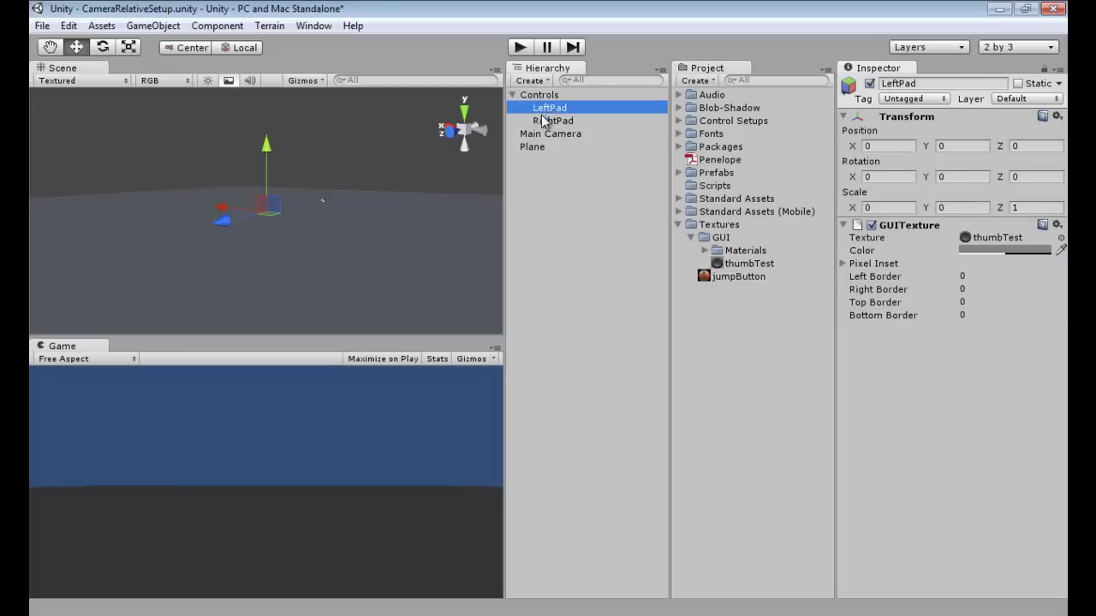
pyautogui.click(545, 120)
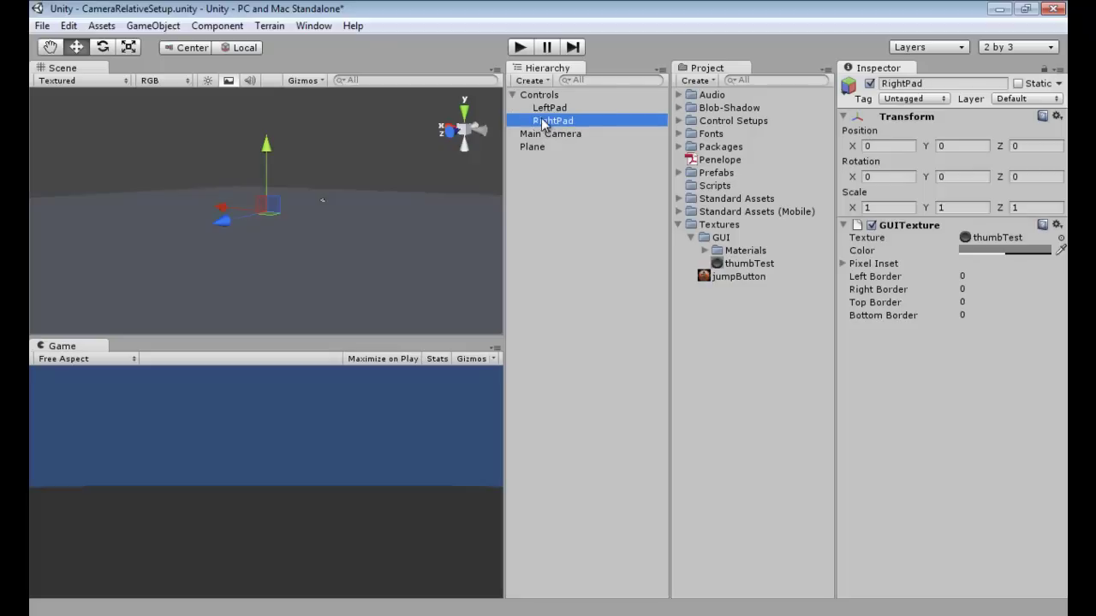
pyautogui.click(903, 207)
pyautogui.write('0')
pyautogui.press('Tab')
pyautogui.write('0')
pyautogui.press('Tab')
pyautogui.press('Return')
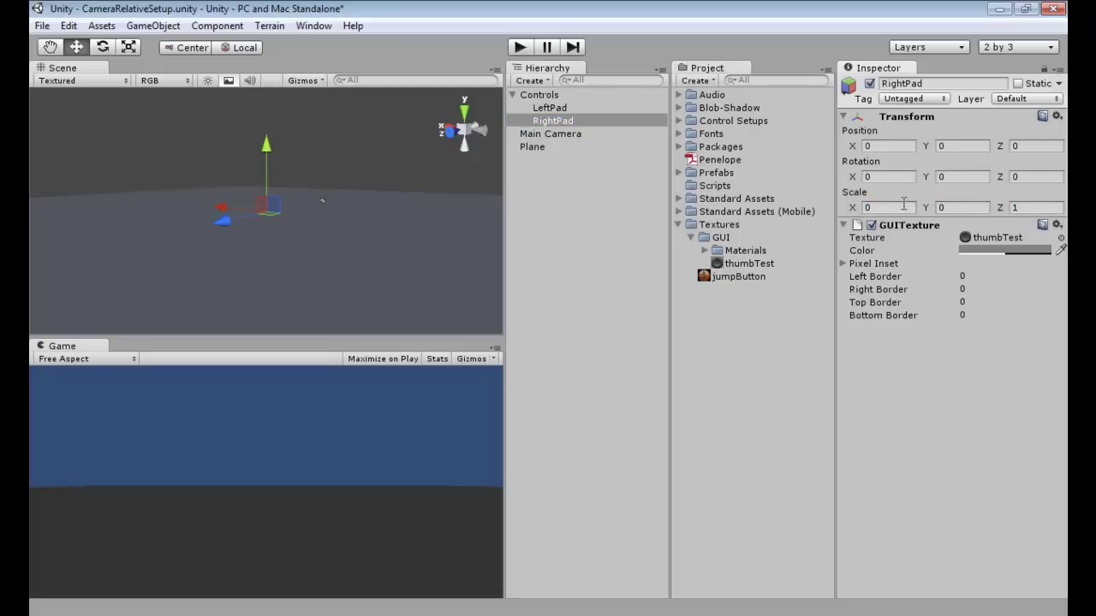
pyautogui.click(538, 94)
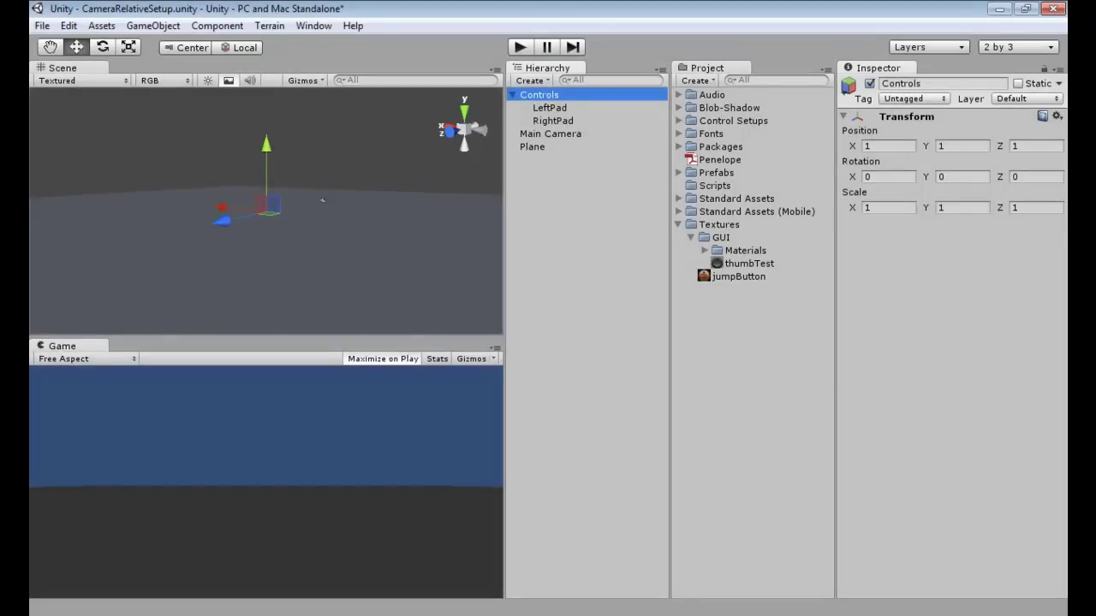
pyautogui.click(511, 95)
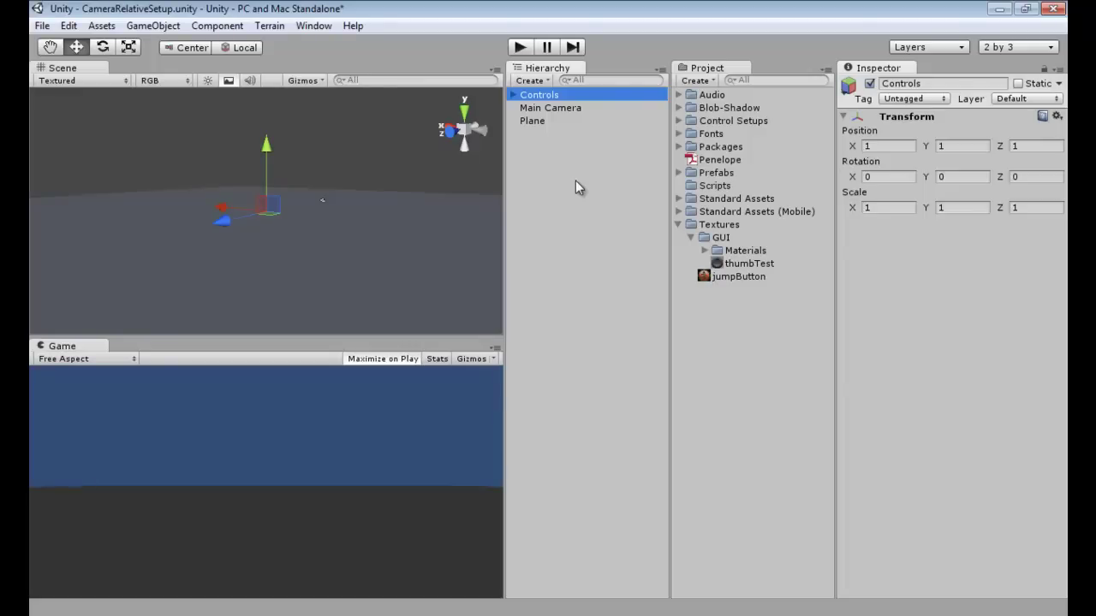